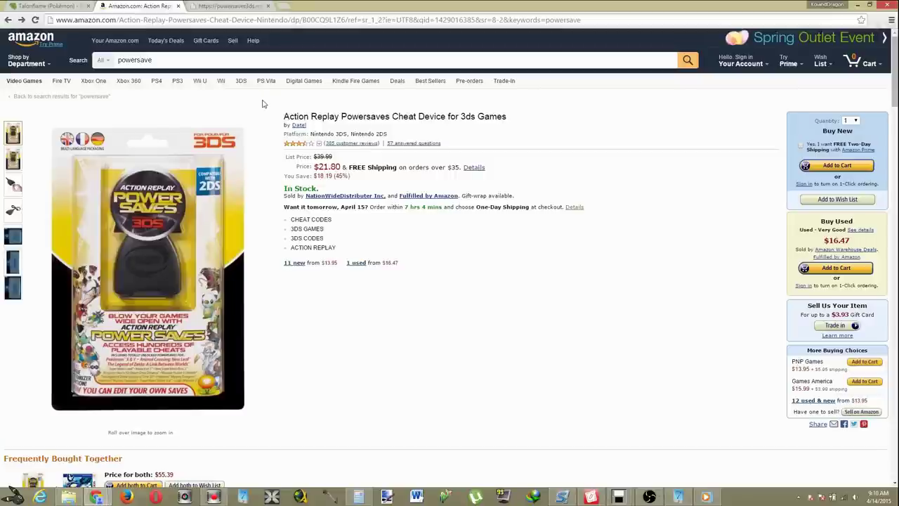
Step: View the Powersaves 3DS website with its software download, user guides and system status
{"action": "mouse_move", "coordinate": [200, 154]}
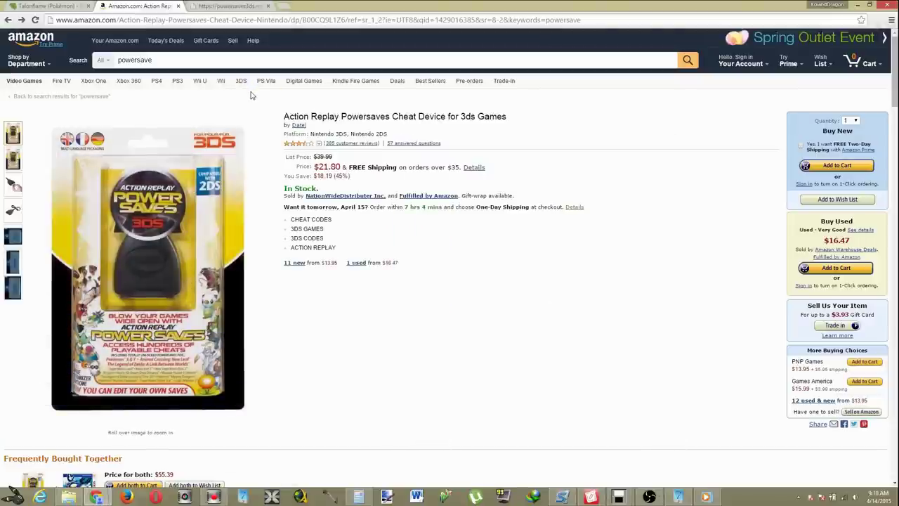
{"action": "left_click", "coordinate": [232, 6]}
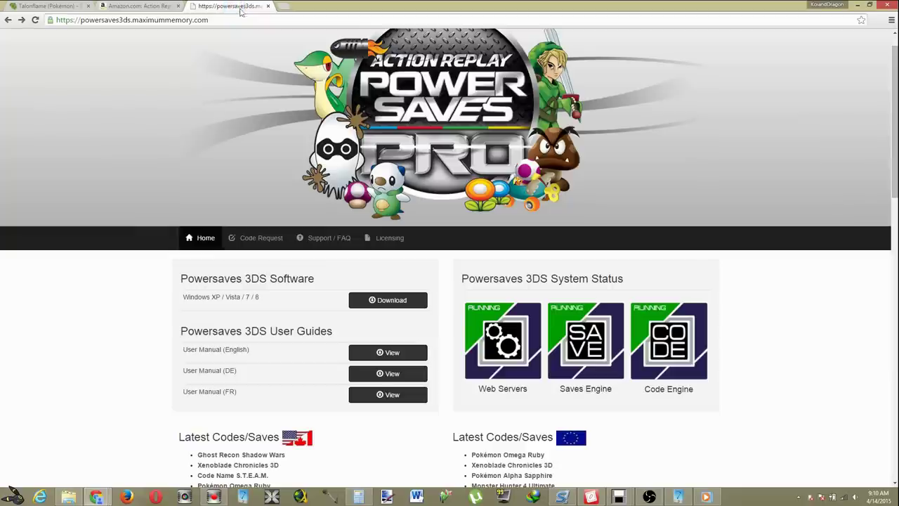
{"action": "scroll", "coordinate": [786, 111], "scroll_direction": "up", "scroll_amount": 1}
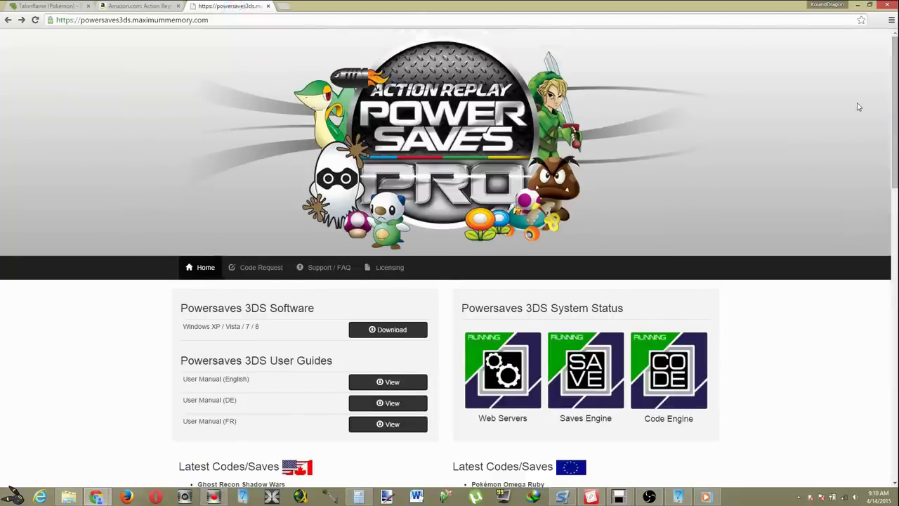
{"action": "key", "text": "ctrl+shift+Tab"}
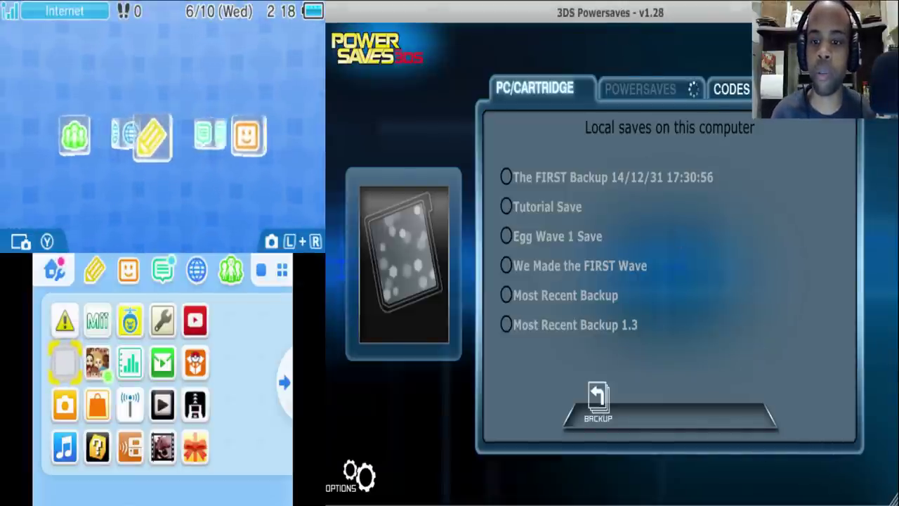
Step: Switch to 3DS Powersaves and select the Slot 2, 3, 4 and 5 x999 max item codes among the Pokémon Omega Ruby tool item codes
{"action": "left_click", "coordinate": [730, 89]}
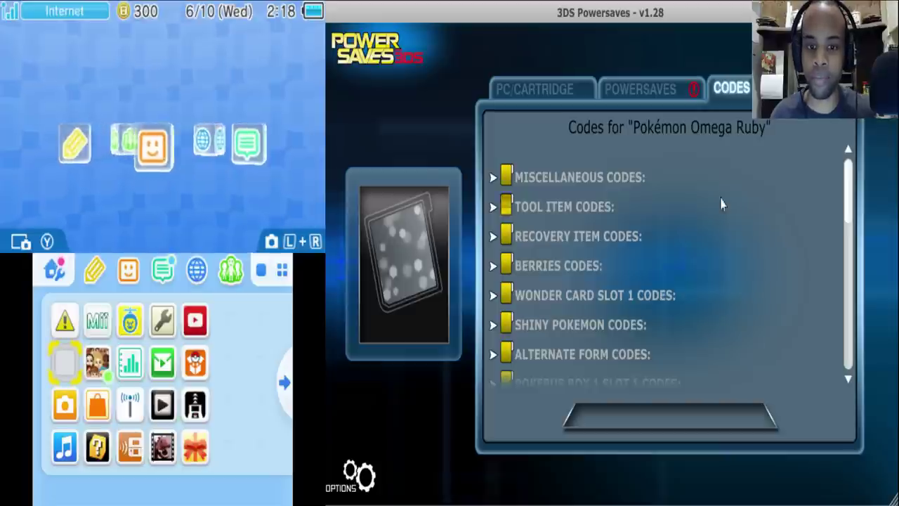
{"action": "double_click", "coordinate": [579, 209]}
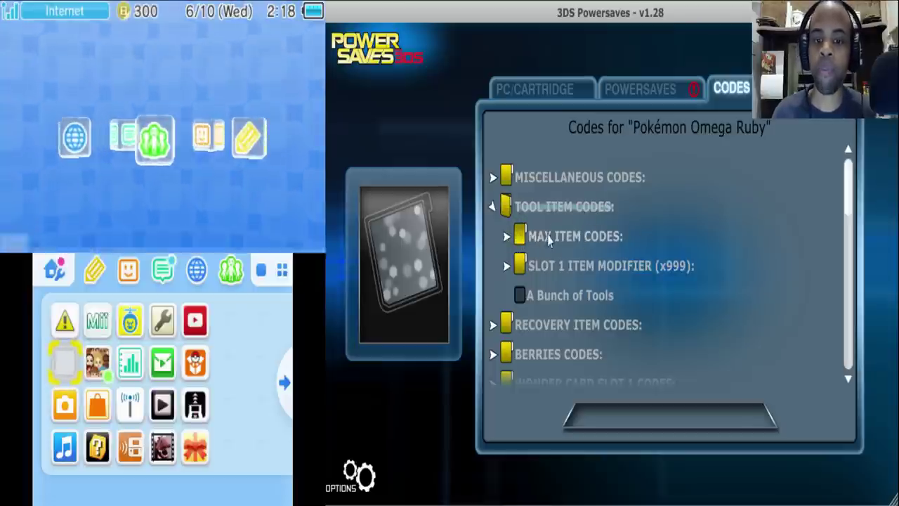
{"action": "double_click", "coordinate": [576, 237]}
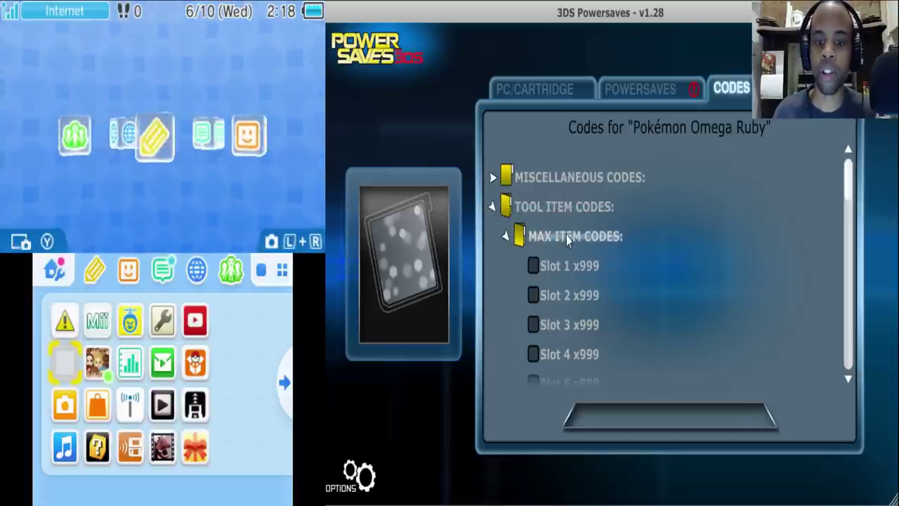
{"action": "scroll", "coordinate": [674, 274], "scroll_direction": "down", "scroll_amount": 1}
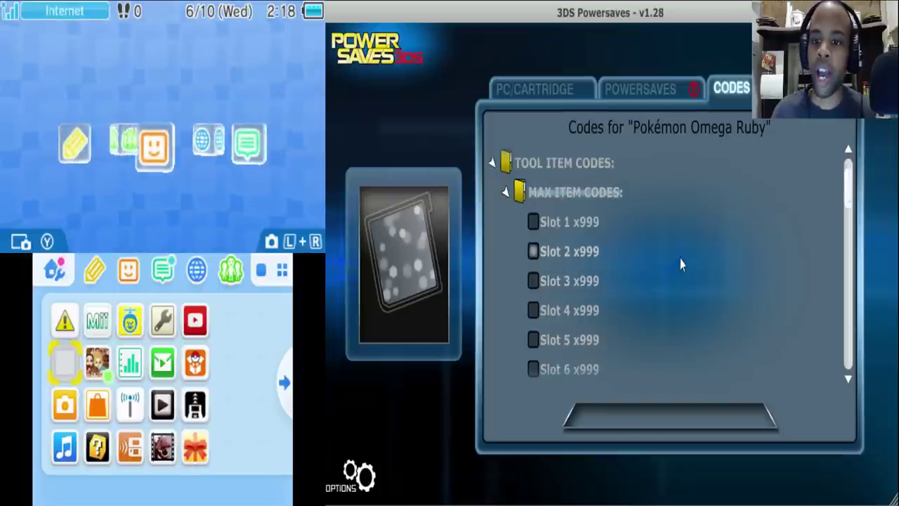
{"action": "left_click", "coordinate": [562, 253]}
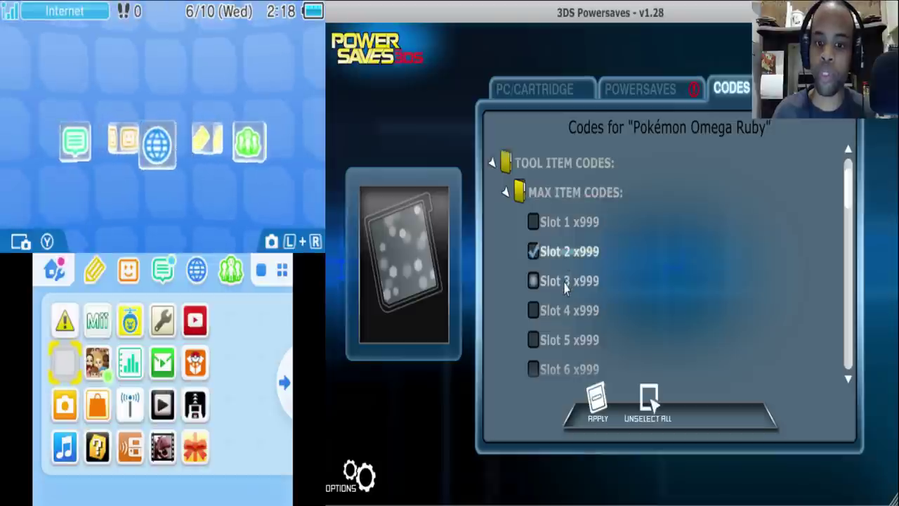
{"action": "left_click", "coordinate": [564, 285]}
{"action": "left_click", "coordinate": [562, 313]}
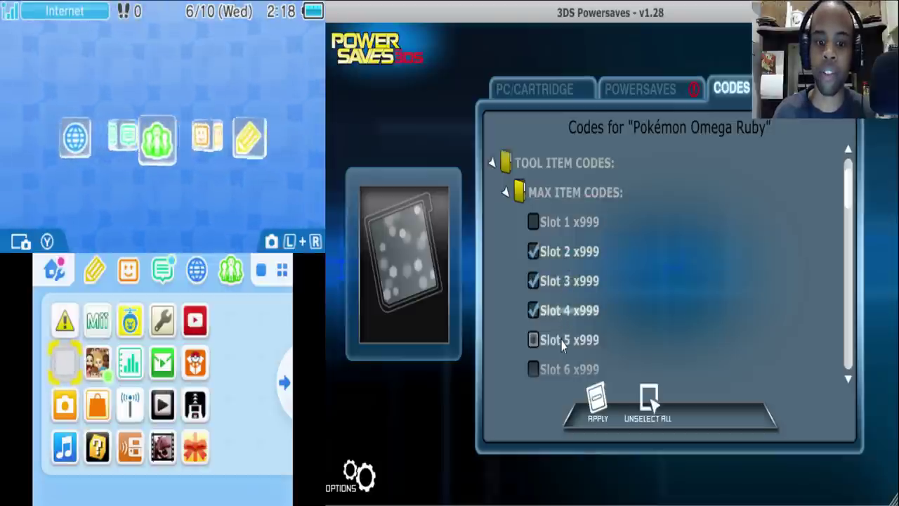
{"action": "left_click", "coordinate": [561, 342]}
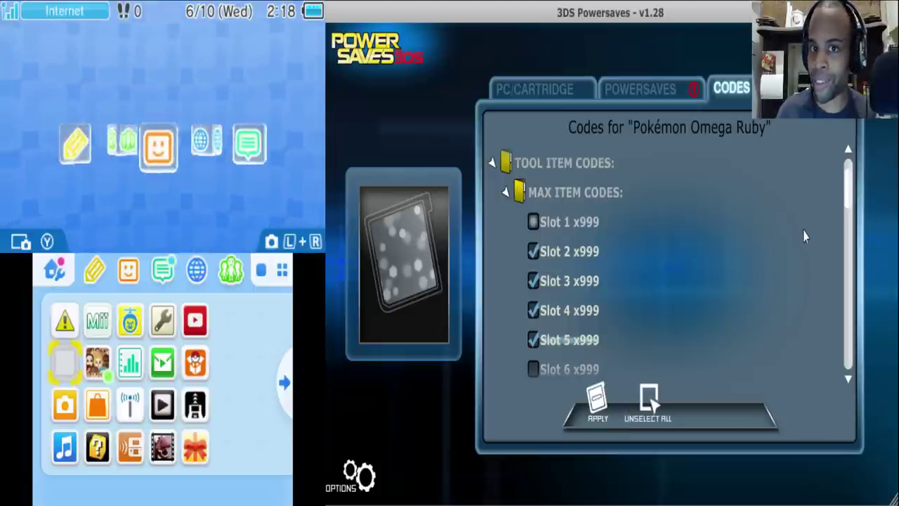
Step: Read the note on the Move Modifier Codes Box 1 Slot 1 folder and examine which tool item slot sets which move
{"action": "left_click_drag", "start_coordinate": [853, 188], "coordinate": [835, 358]}
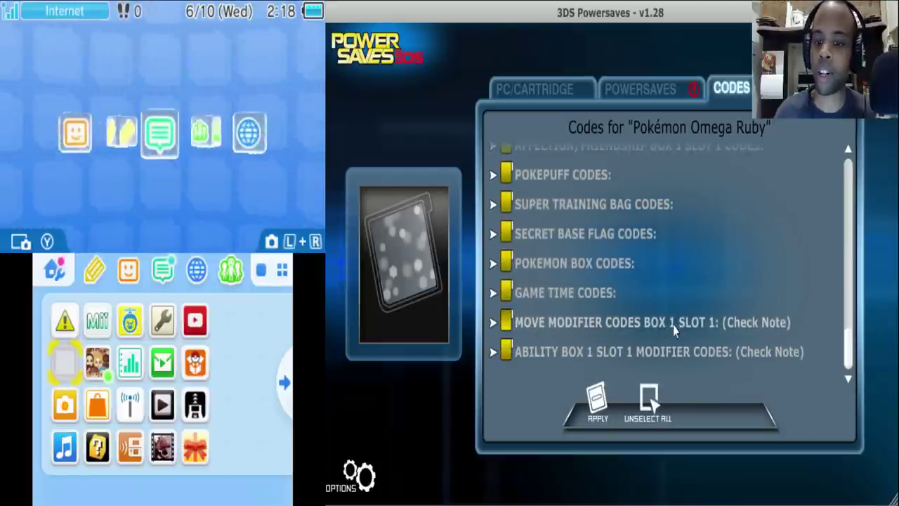
{"action": "mouse_move", "coordinate": [674, 328]}
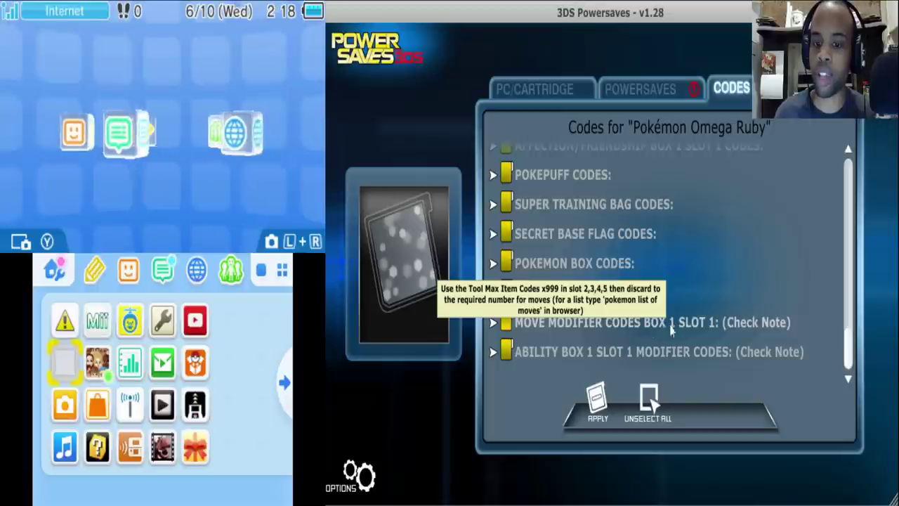
{"action": "left_click", "coordinate": [568, 324]}
{"action": "scroll", "coordinate": [759, 242], "scroll_direction": "down", "scroll_amount": 1}
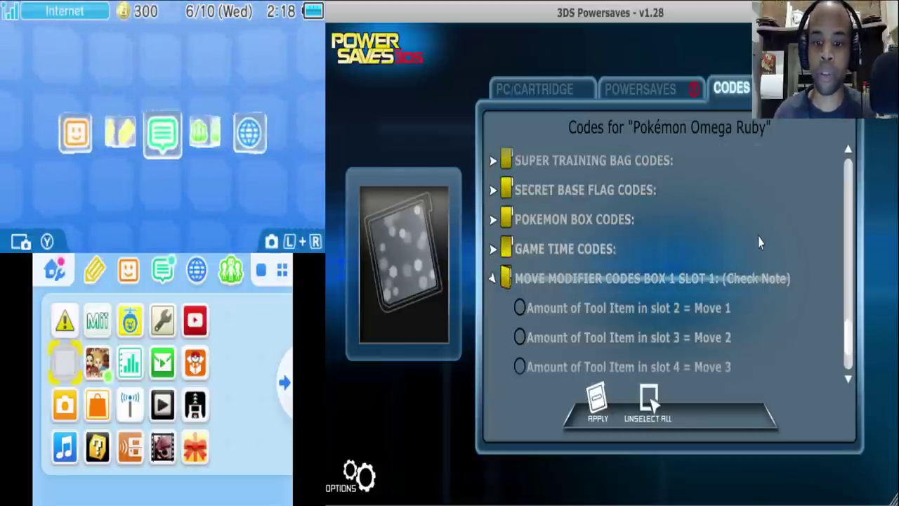
{"action": "scroll", "coordinate": [758, 243], "scroll_direction": "down", "scroll_amount": 1}
{"action": "left_click", "coordinate": [592, 267]}
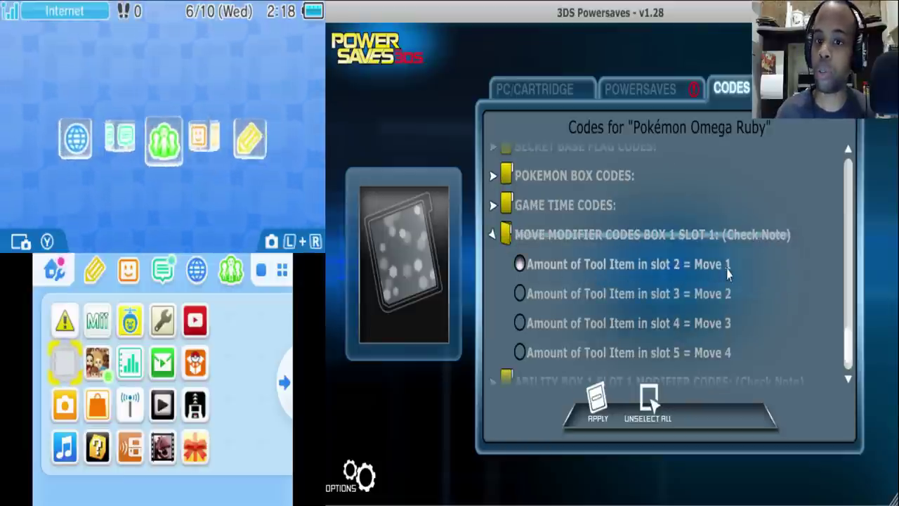
{"action": "left_click", "coordinate": [519, 294]}
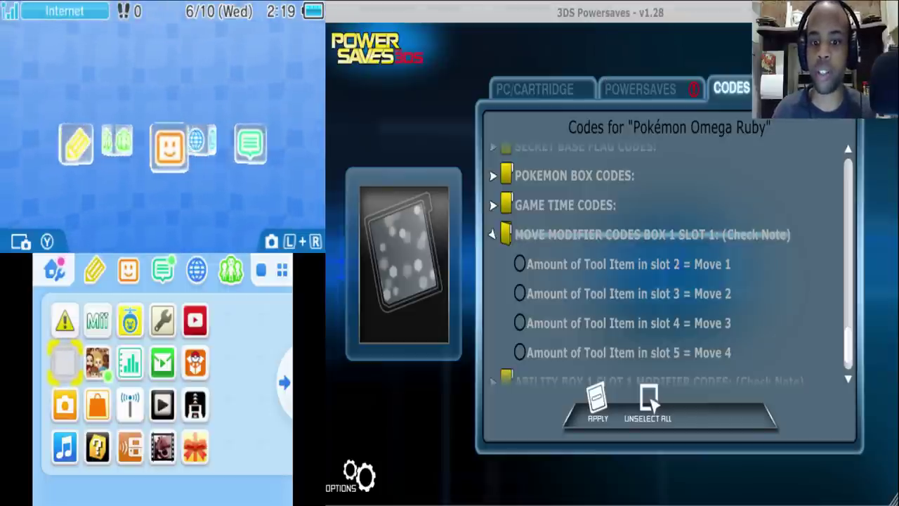
Step: Switch to the web browser, search Google for "pokemon move list" and open Bulbapedia's List of moves
{"action": "key", "text": "alt+Tab"}
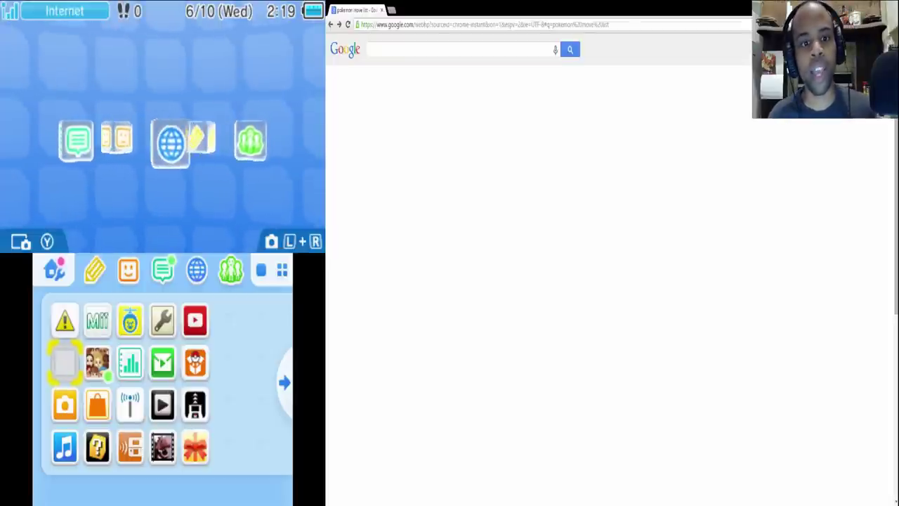
{"action": "left_click", "coordinate": [503, 49]}
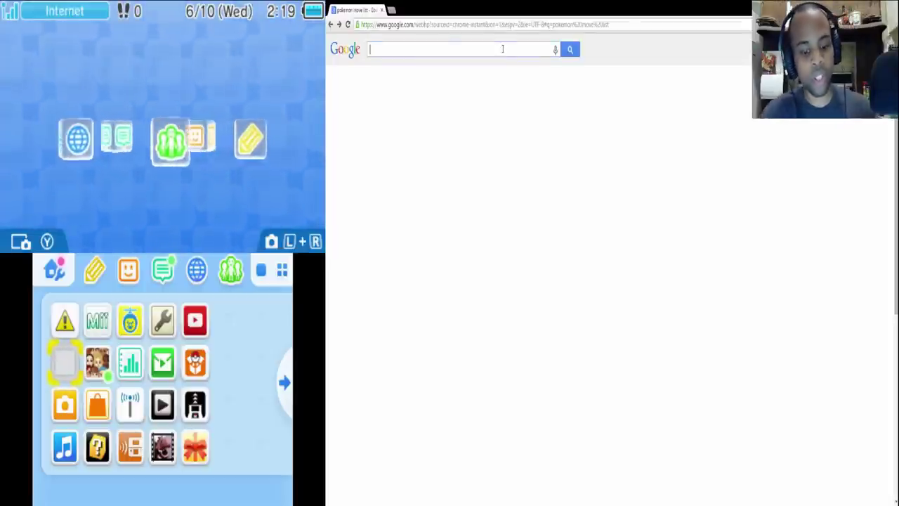
{"action": "type", "text": "Most Recent Backup 1.3"}
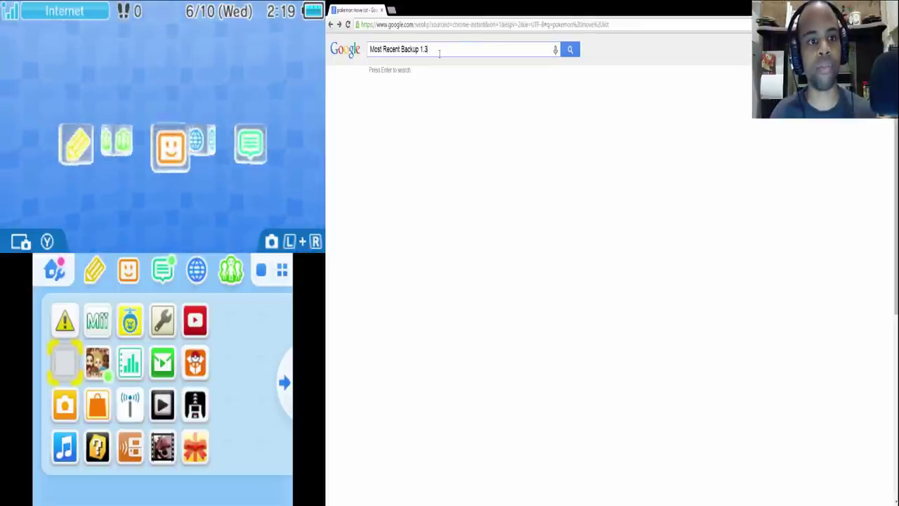
{"action": "left_click_drag", "start_coordinate": [439, 51], "coordinate": [349, 57]}
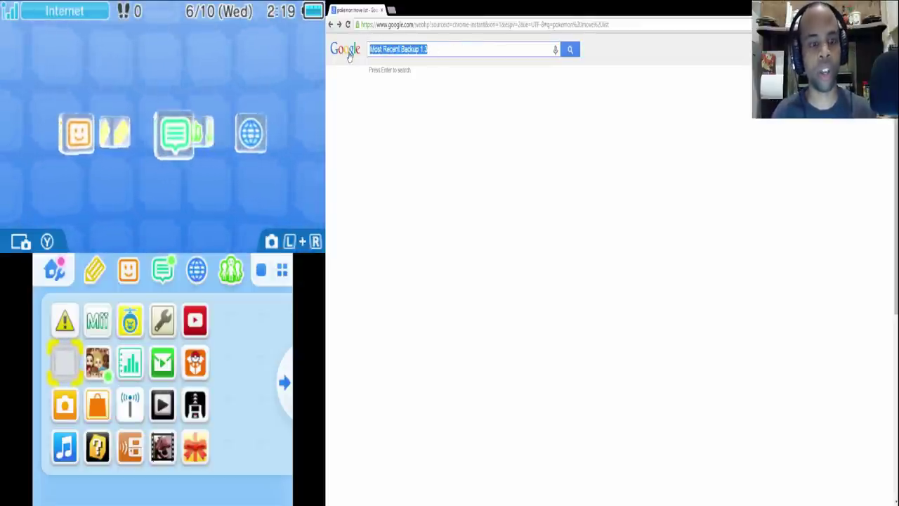
{"action": "type", "text": "Pokemon"}
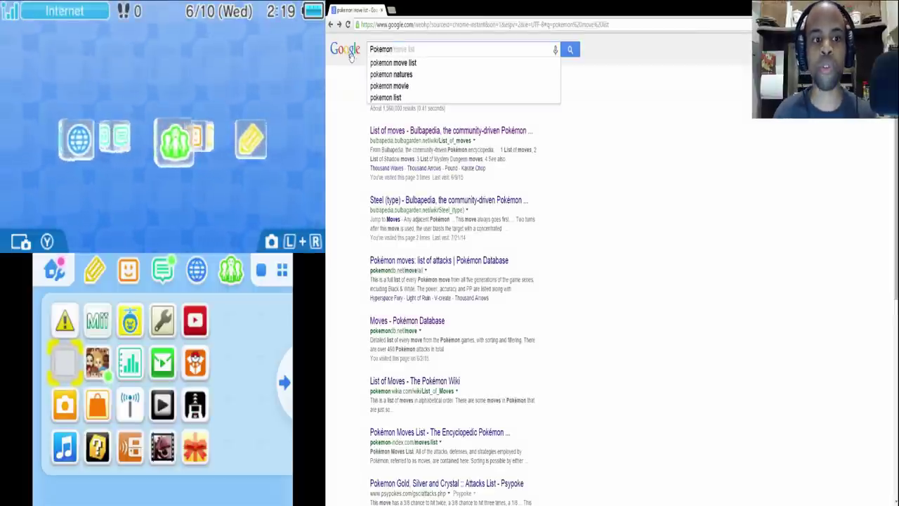
{"action": "left_click", "coordinate": [393, 63]}
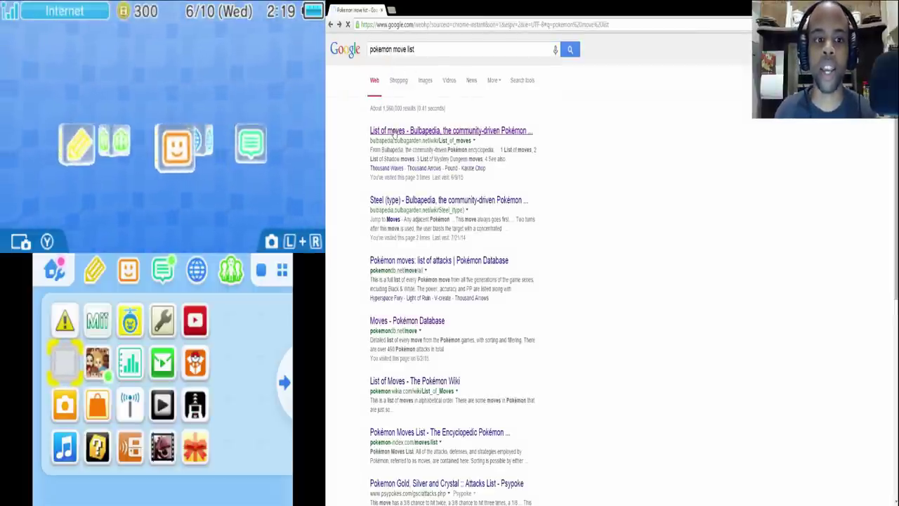
{"action": "left_click", "coordinate": [394, 132]}
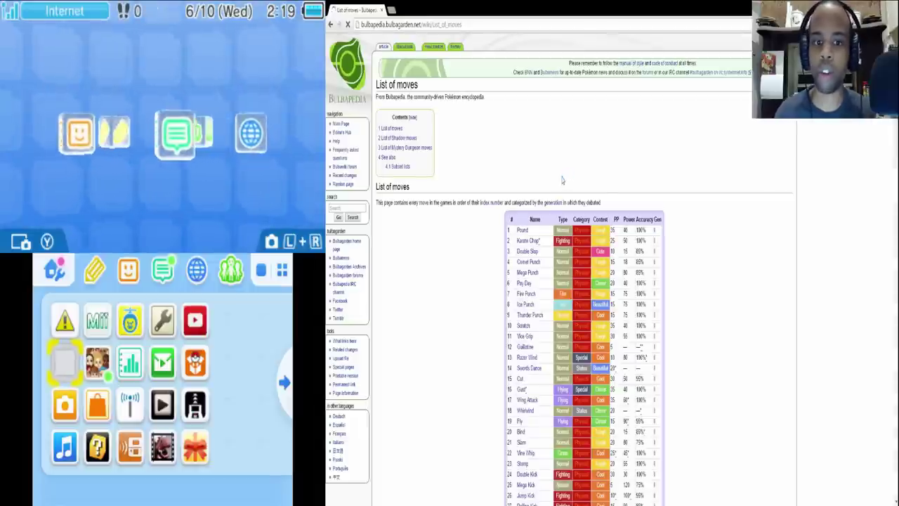
Step: Look through the numbered list of moves and find the index number of Aqua Jet
{"action": "scroll", "coordinate": [728, 243], "scroll_direction": "down", "scroll_amount": 1}
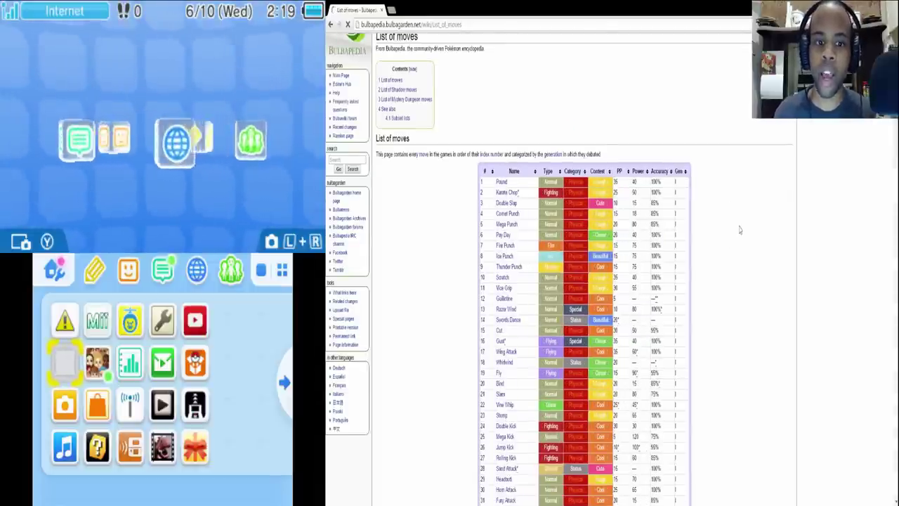
{"action": "scroll", "coordinate": [740, 230], "scroll_direction": "down", "scroll_amount": 1}
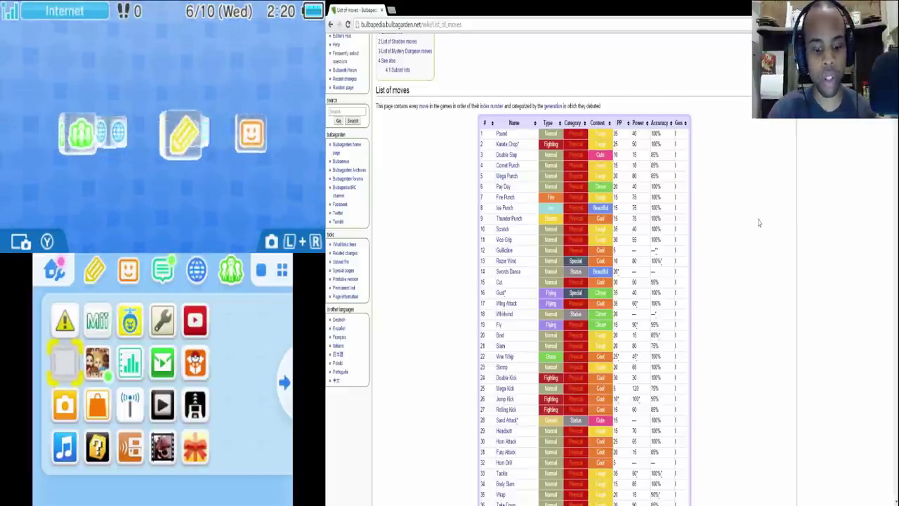
{"action": "scroll", "coordinate": [758, 223], "scroll_direction": "down", "scroll_amount": 20}
{"action": "scroll", "coordinate": [758, 223], "scroll_direction": "up", "scroll_amount": 10}
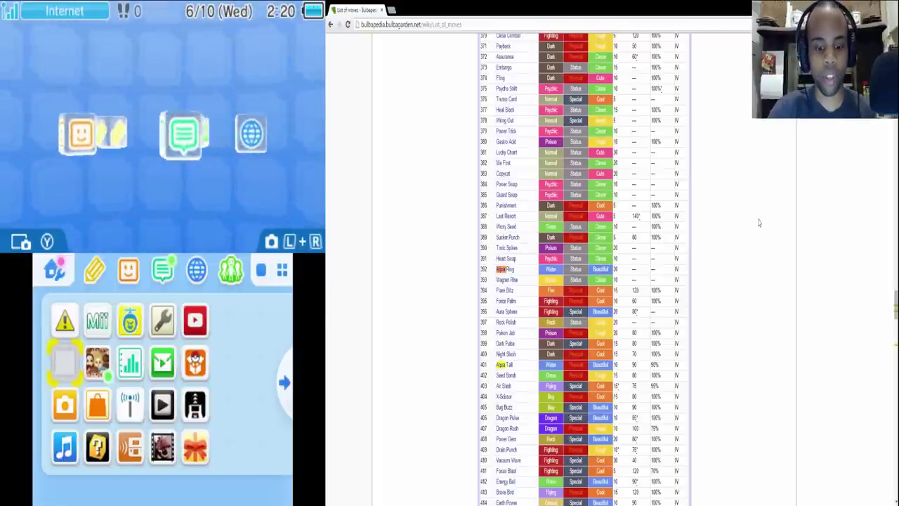
{"action": "scroll", "coordinate": [758, 223], "scroll_direction": "down", "scroll_amount": 8}
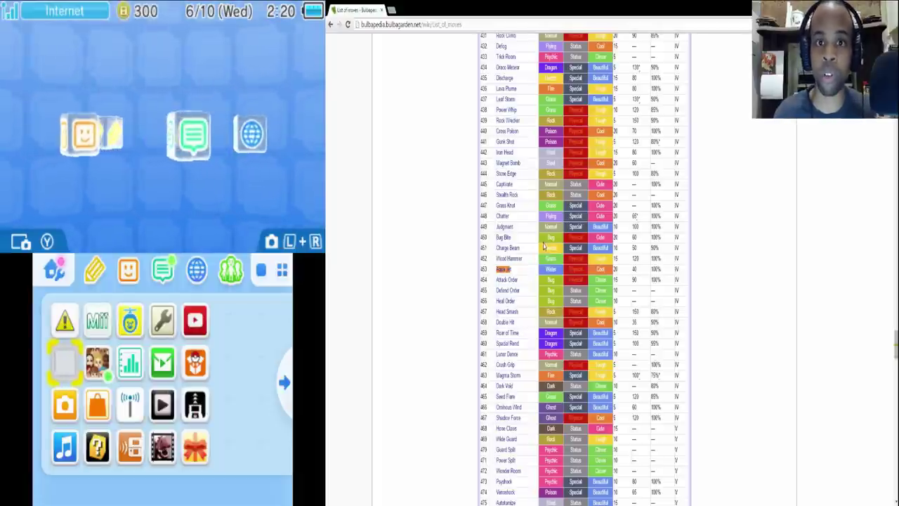
{"action": "scroll", "coordinate": [543, 246], "scroll_direction": "up", "scroll_amount": 10}
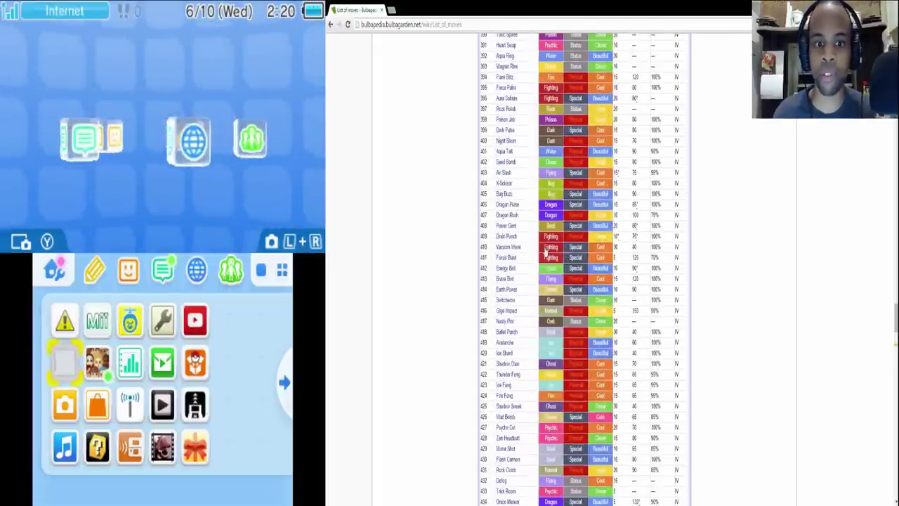
{"action": "scroll", "coordinate": [541, 245], "scroll_direction": "up", "scroll_amount": 5}
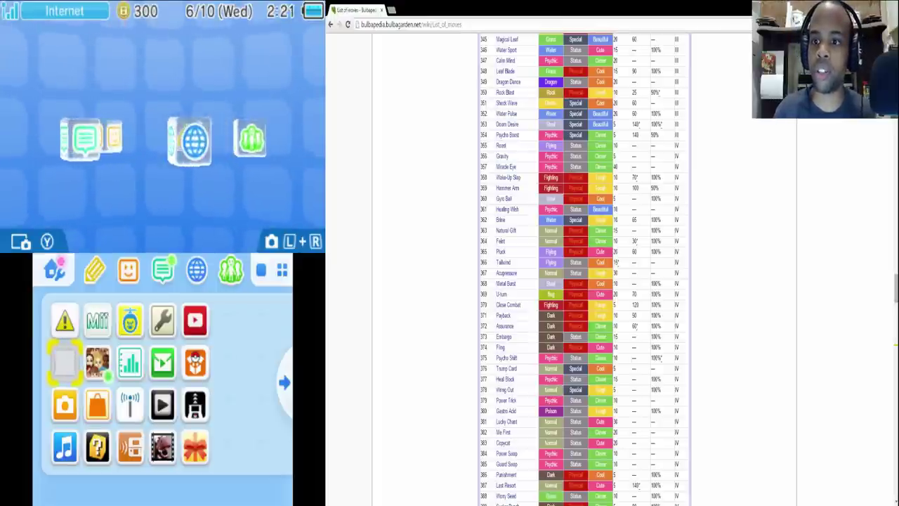
Step: Find the index numbers of Superpower and Play Rough in the list of moves and search the page for "bell"
{"action": "scroll", "coordinate": [584, 268], "scroll_direction": "down", "scroll_amount": 20}
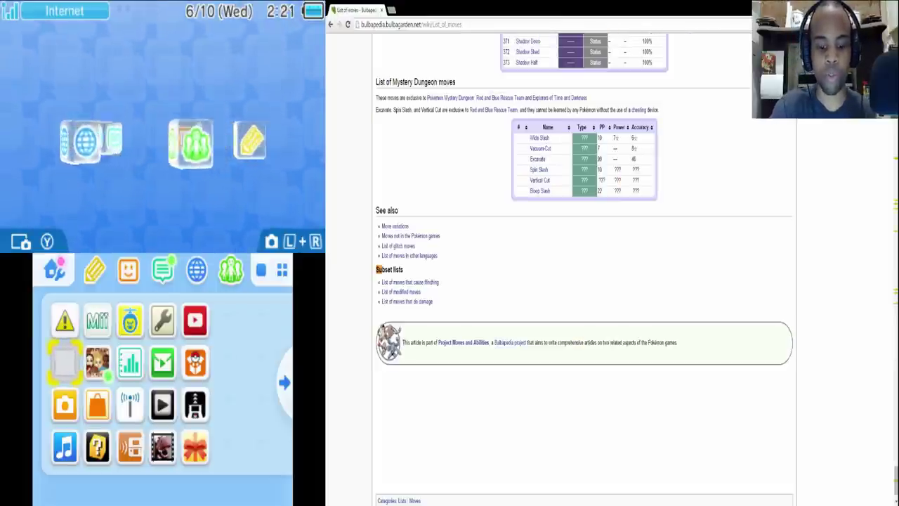
{"action": "scroll", "coordinate": [584, 268], "scroll_direction": "up", "scroll_amount": 20}
{"action": "scroll", "coordinate": [504, 269], "scroll_direction": "down", "scroll_amount": 15}
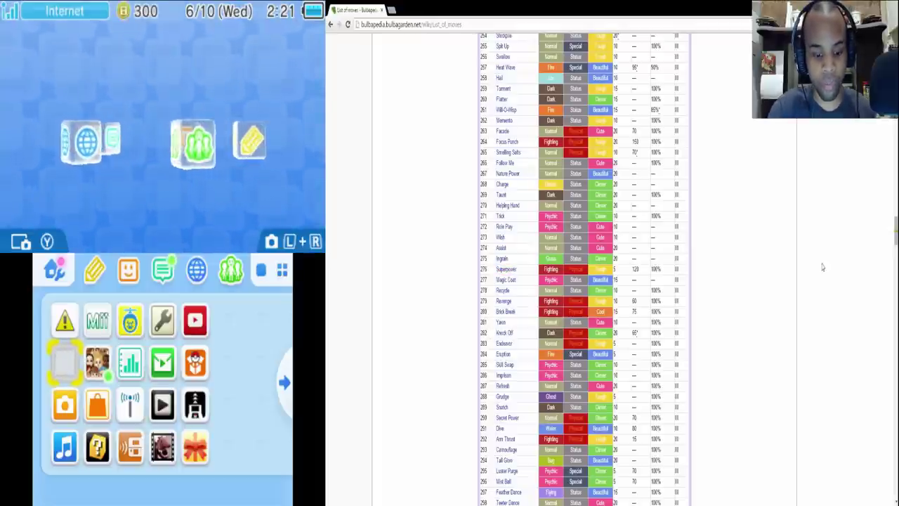
{"action": "scroll", "coordinate": [822, 267], "scroll_direction": "down", "scroll_amount": 10}
{"action": "scroll", "coordinate": [822, 267], "scroll_direction": "down", "scroll_amount": 20}
{"action": "scroll", "coordinate": [823, 267], "scroll_direction": "down", "scroll_amount": 12}
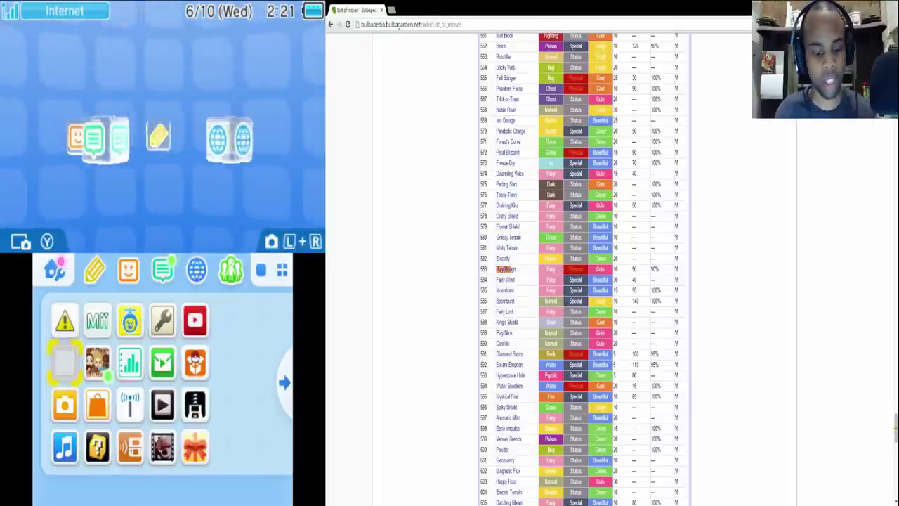
{"action": "type", "text": "bell"}
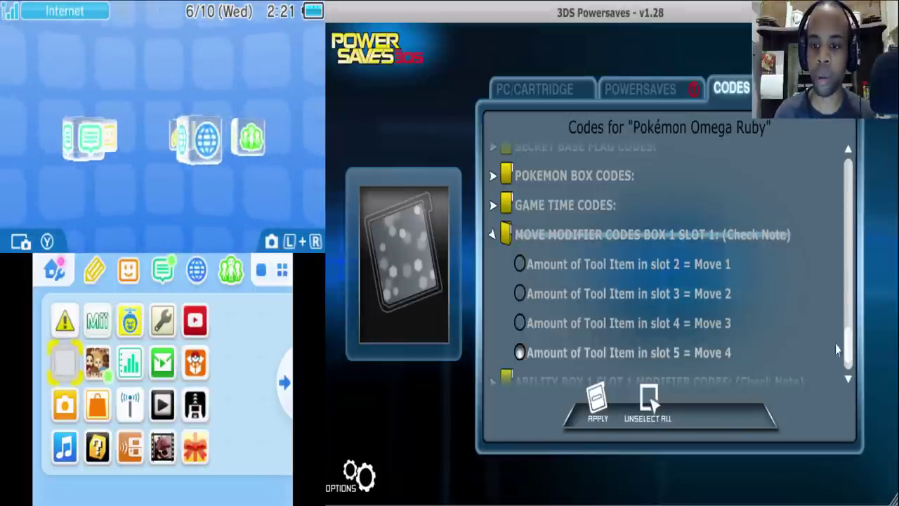
Step: Switch back to 3DS Powersaves and apply the selected tool item codes to the Pokémon Omega Ruby cartridge
{"action": "left_click", "coordinate": [599, 413]}
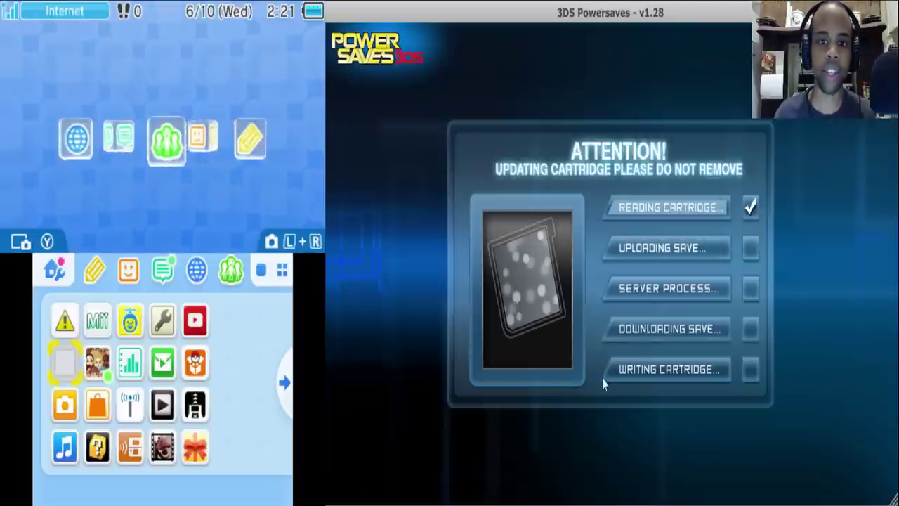
{"action": "left_click", "coordinate": [554, 380]}
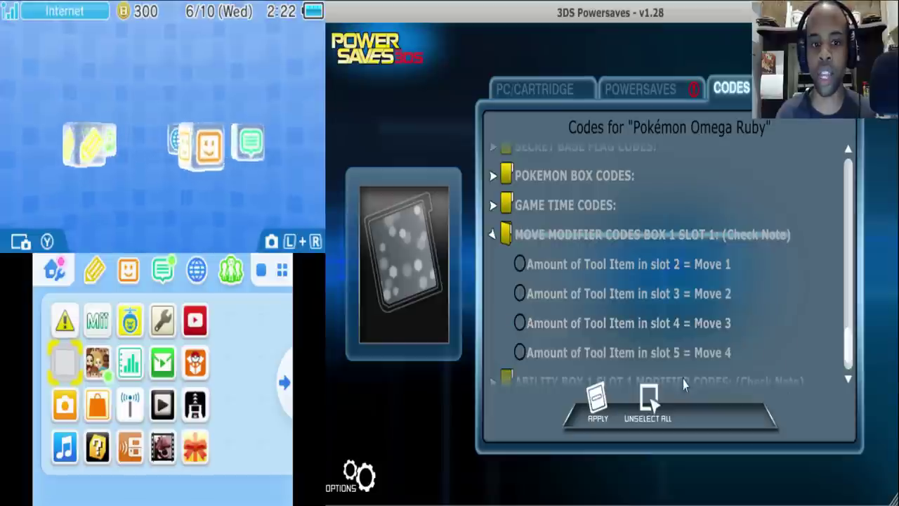
{"action": "left_click", "coordinate": [632, 358]}
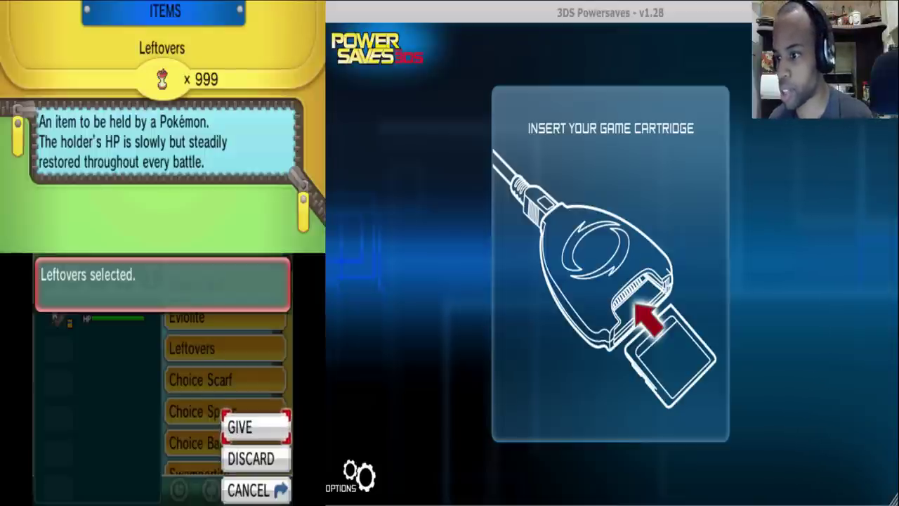
Step: Discard 723 Leftovers from the bag so that 276 remain
{"action": "key", "text": "Down"}
{"action": "key", "text": "Return"}
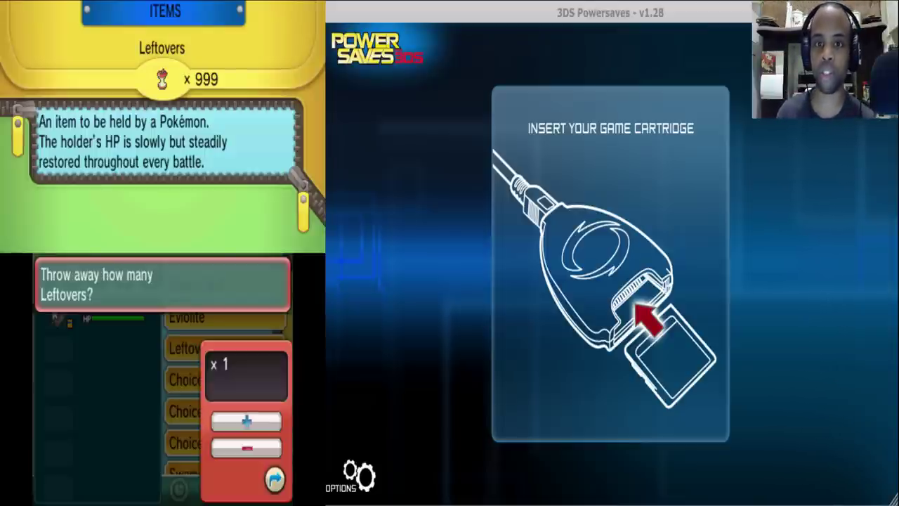
{"action": "key", "text": "Down"}
{"action": "key", "text": "Left"}
{"action": "key", "text": "Left"}
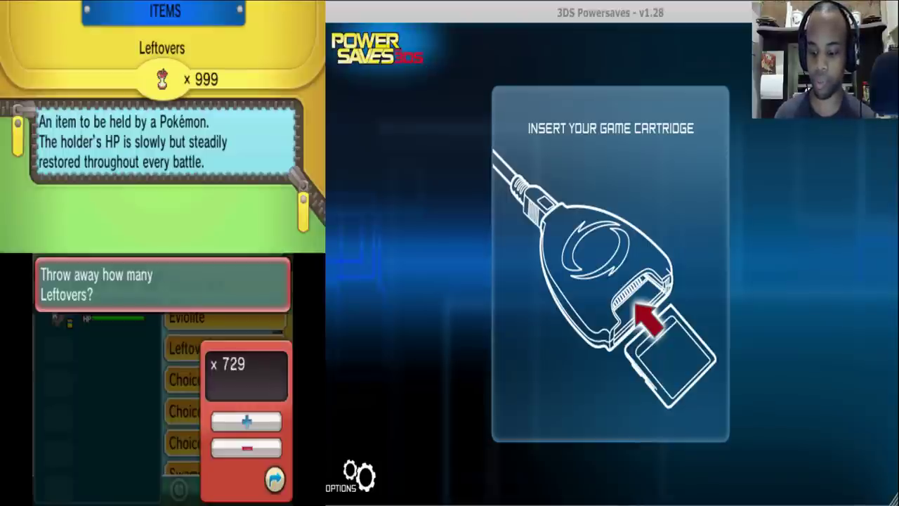
{"action": "key", "text": "Return"}
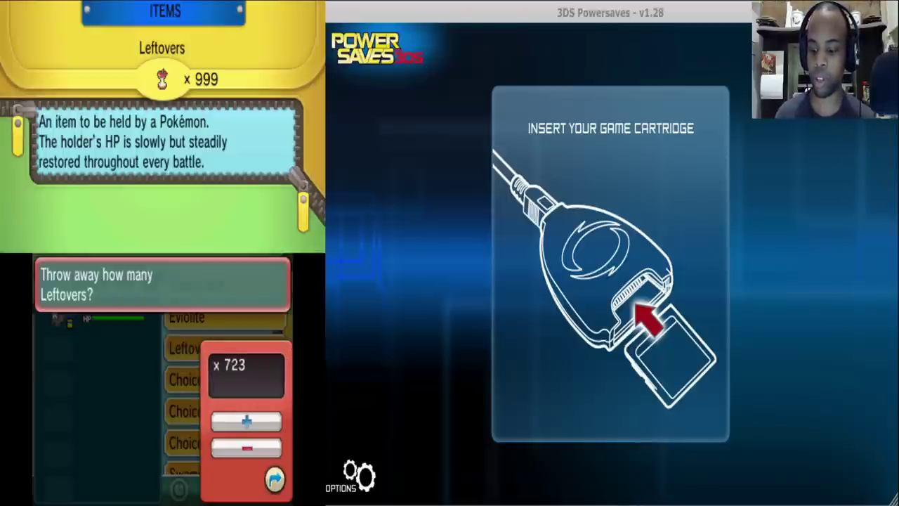
{"action": "key", "text": "Return"}
{"action": "key", "text": "Return"}
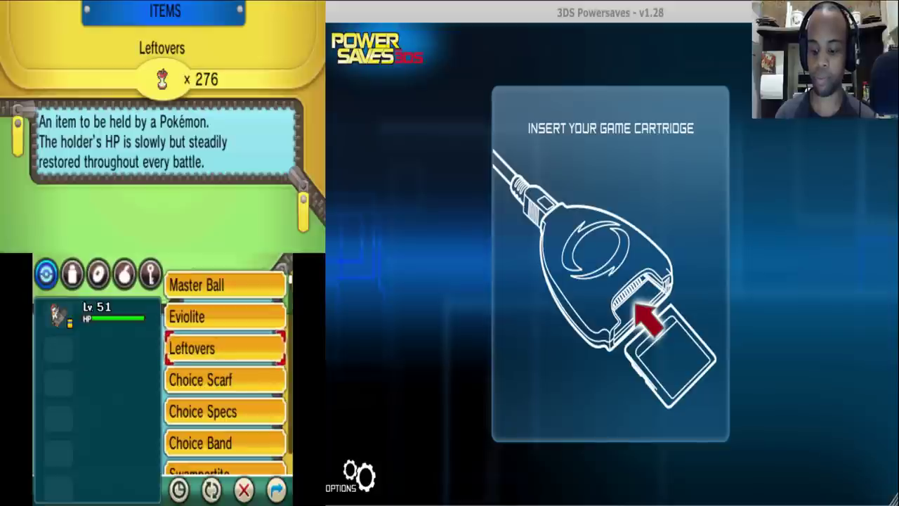
Step: Discard 416 Choice Scarves from the bag so that 583 remain
{"action": "key", "text": "Down"}
{"action": "key", "text": "Return"}
{"action": "key", "text": "Down"}
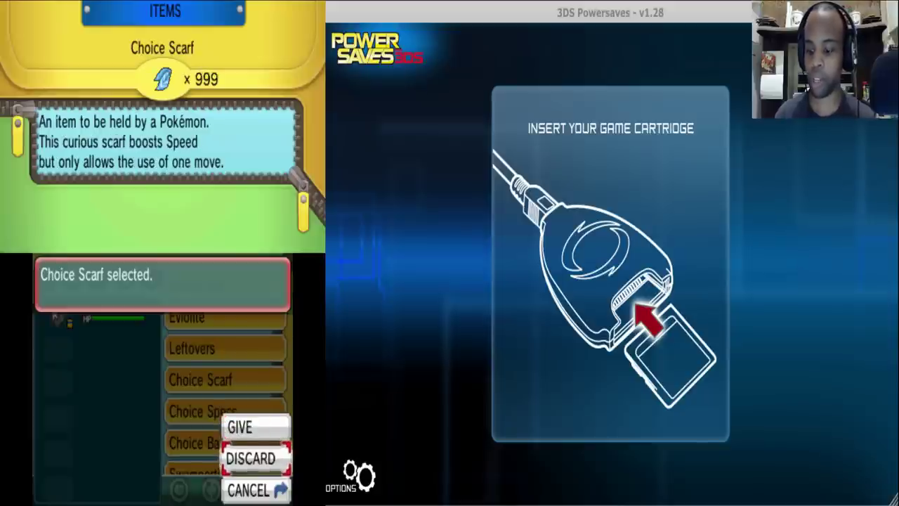
{"action": "key", "text": "Return"}
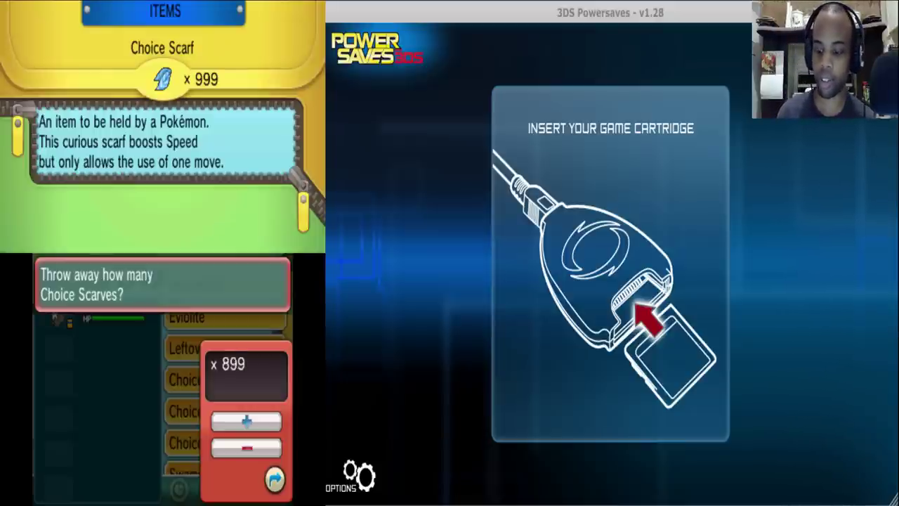
{"action": "key", "text": "Left"}
{"action": "key", "text": "Left"}
{"action": "key", "text": "Left"}
{"action": "key", "text": "Left"}
{"action": "key", "text": "Left"}
{"action": "key", "text": "Left"}
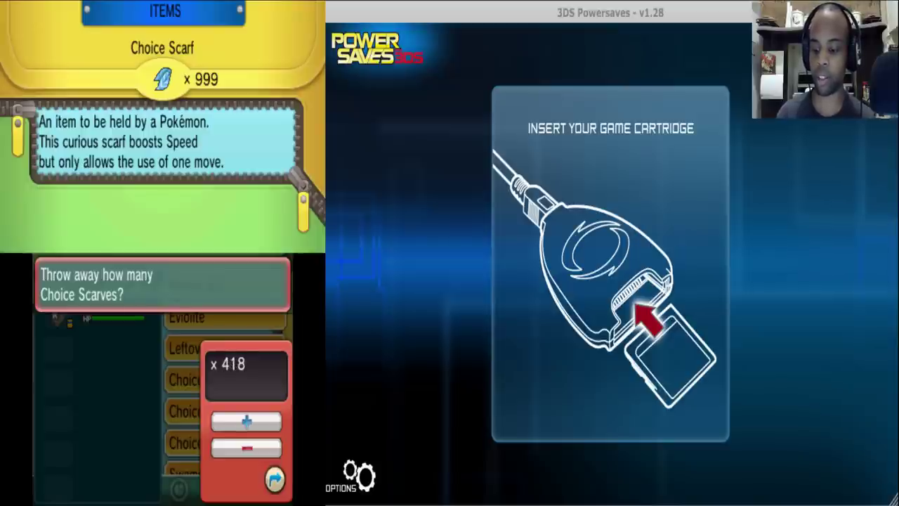
{"action": "key", "text": "a"}
{"action": "key", "text": "a"}
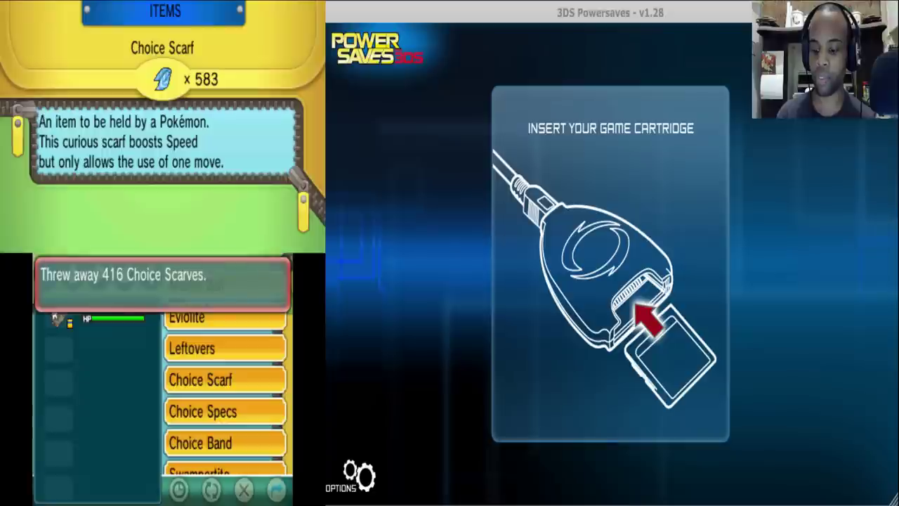
{"action": "key", "text": "a"}
Step: Discard 812 Choice Specs from the bag so that 187 remain
{"action": "key", "text": "Down"}
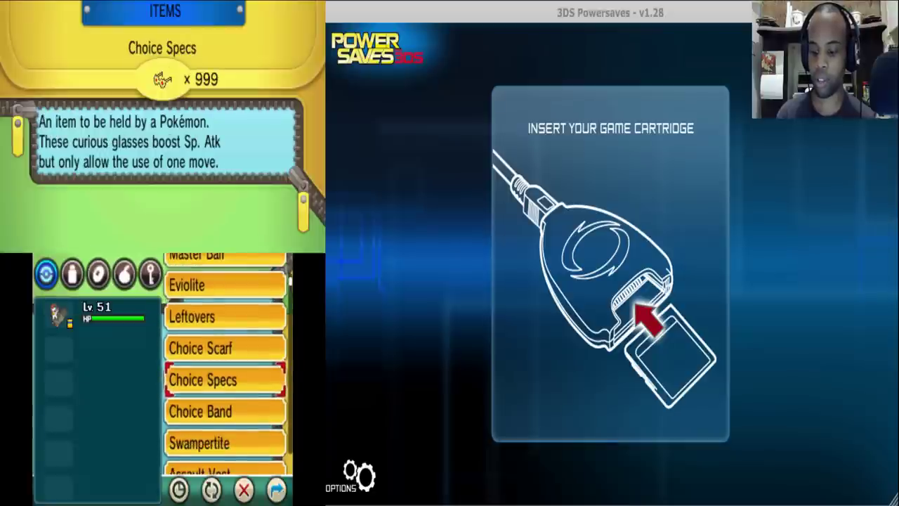
{"action": "key", "text": "a"}
{"action": "key", "text": "Down"}
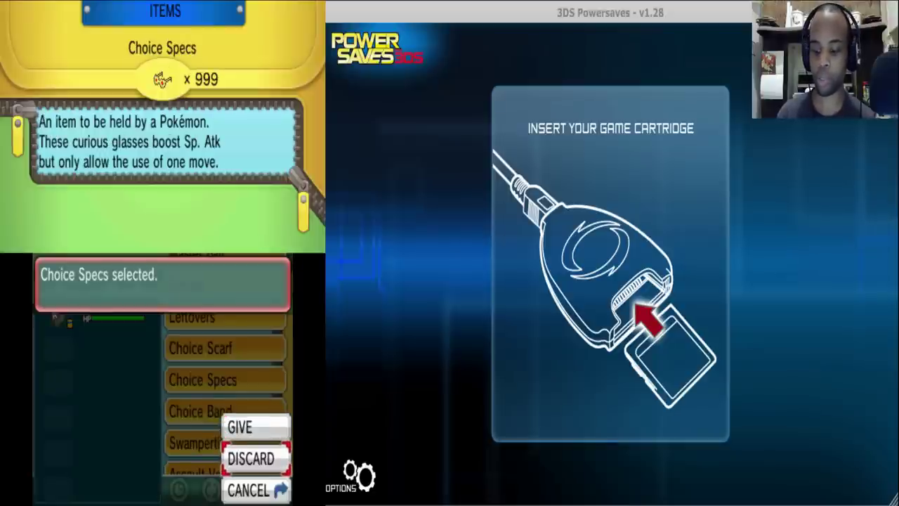
{"action": "key", "text": "a"}
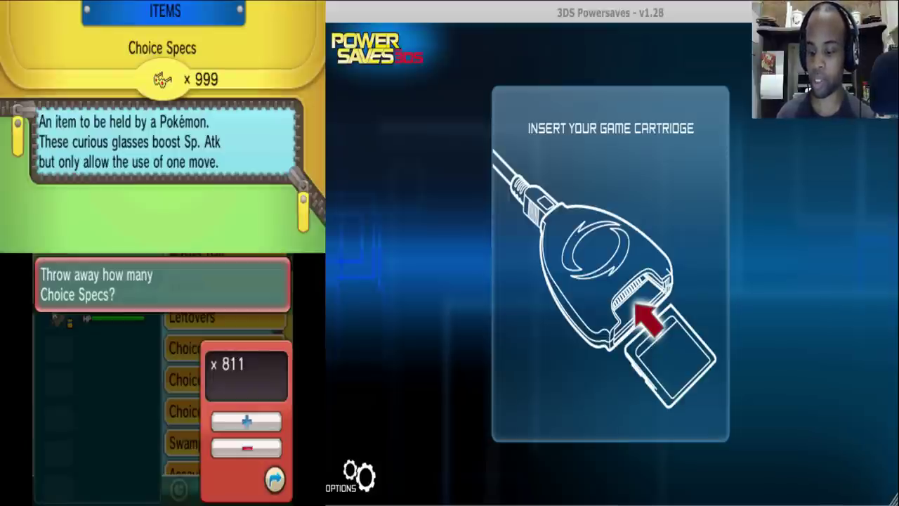
{"action": "key", "text": "a"}
{"action": "key", "text": "a"}
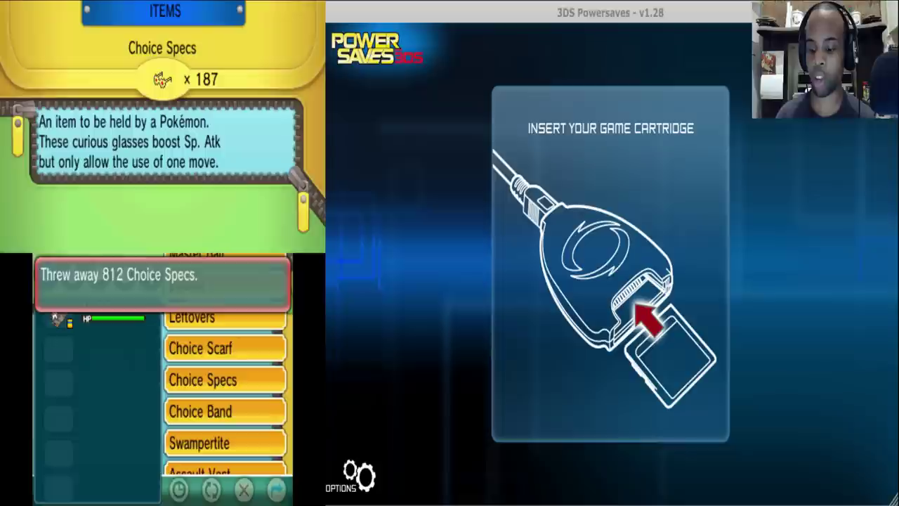
{"action": "key", "text": "a"}
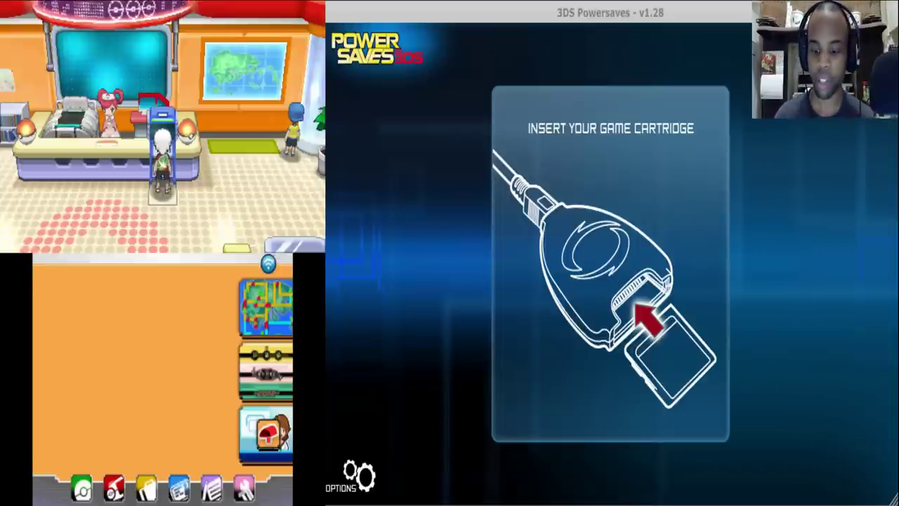
Step: Save the game in Lilycove City and close the Pokémon Omega Ruby software on the 3DS
{"action": "key", "text": "Down"}
{"action": "key", "text": "a"}
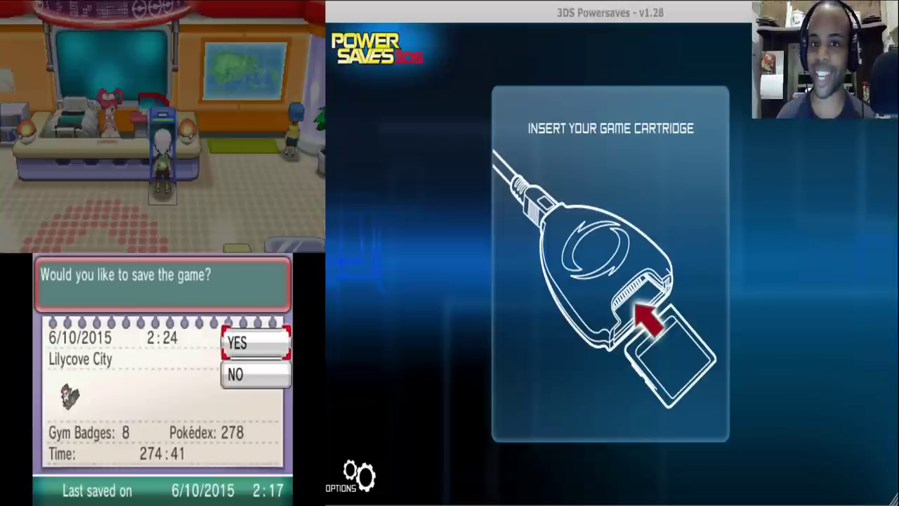
{"action": "key", "text": "a"}
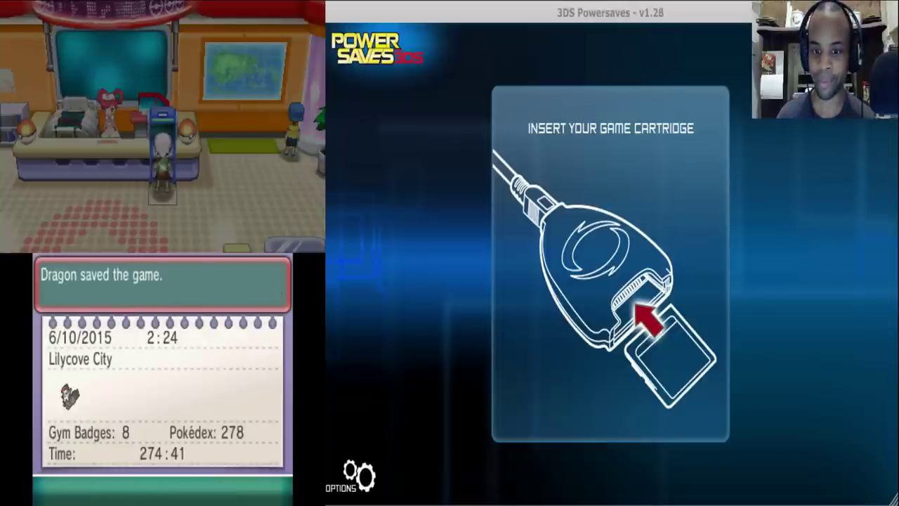
{"action": "key", "text": "a"}
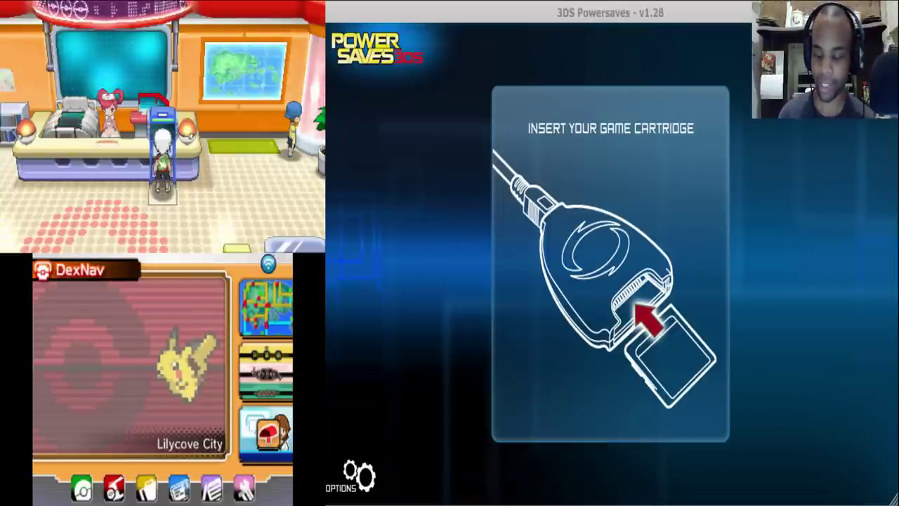
{"action": "key", "text": "Home"}
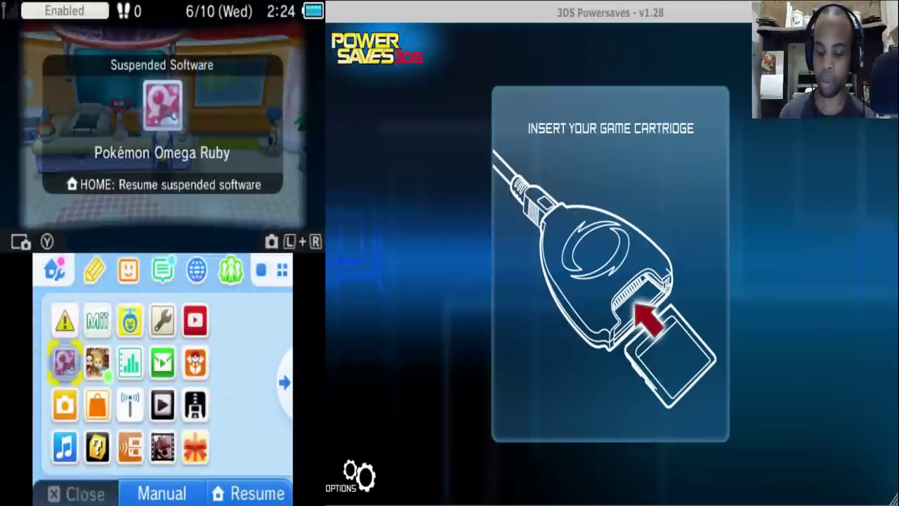
{"action": "key", "text": "x"}
{"action": "key", "text": "a"}
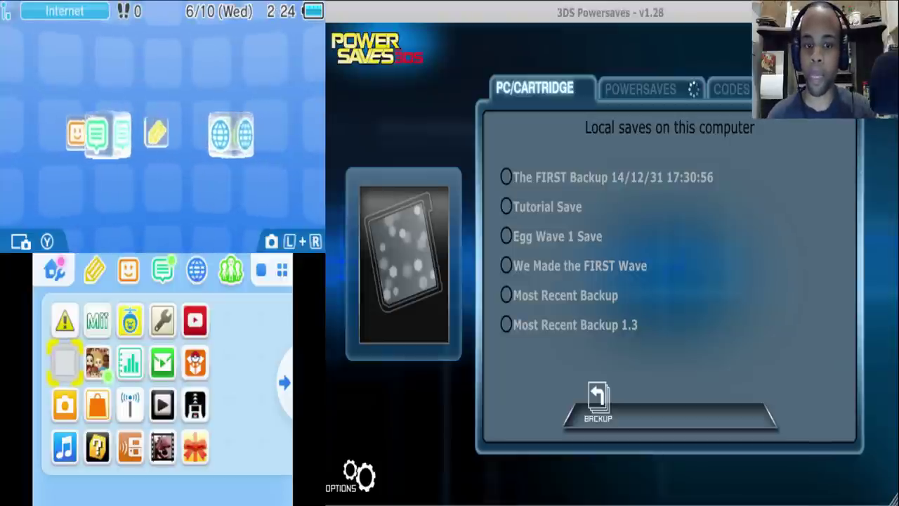
Step: In 3DS Powersaves, show the Pokémon Omega Ruby codes and expand the Move Modifier Codes Box 1 Slot 1 folder
{"action": "left_click", "coordinate": [731, 88]}
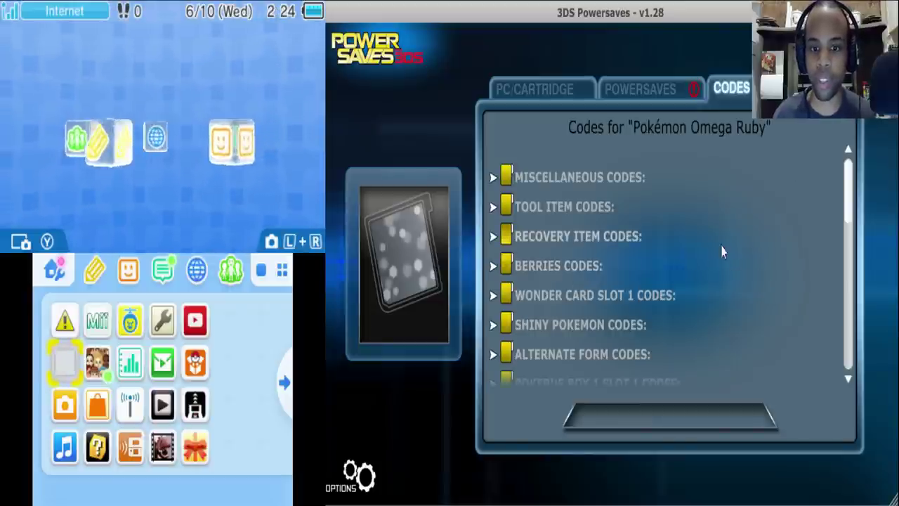
{"action": "scroll", "coordinate": [702, 259], "scroll_direction": "down", "scroll_amount": 10}
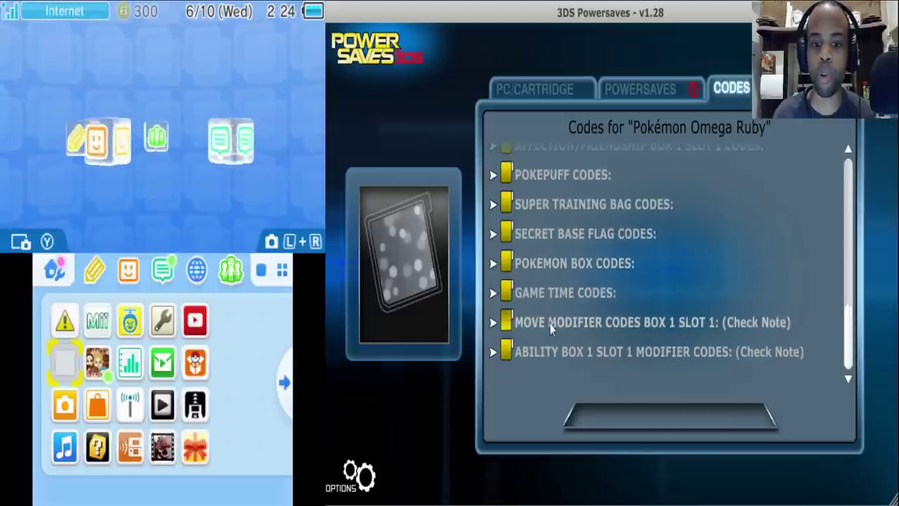
{"action": "mouse_move", "coordinate": [700, 328]}
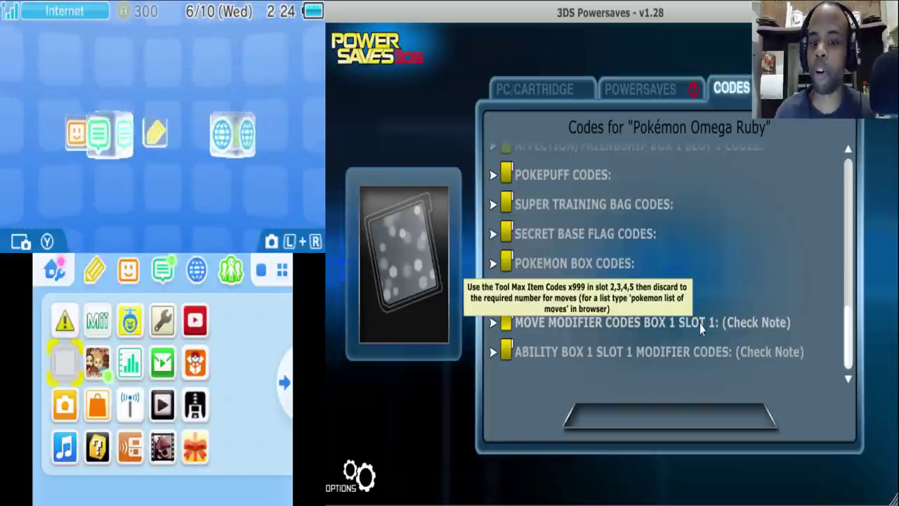
{"action": "left_click", "coordinate": [701, 324]}
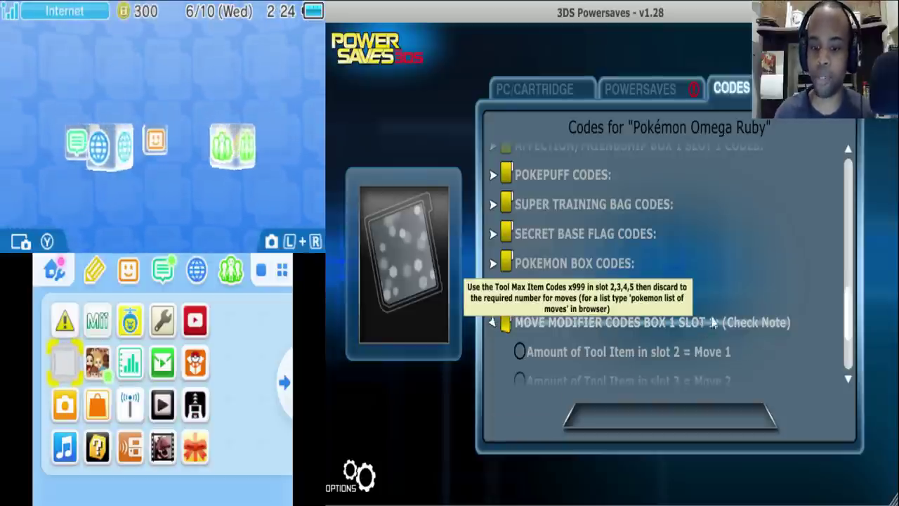
{"action": "scroll", "coordinate": [712, 322], "scroll_direction": "down", "scroll_amount": 4}
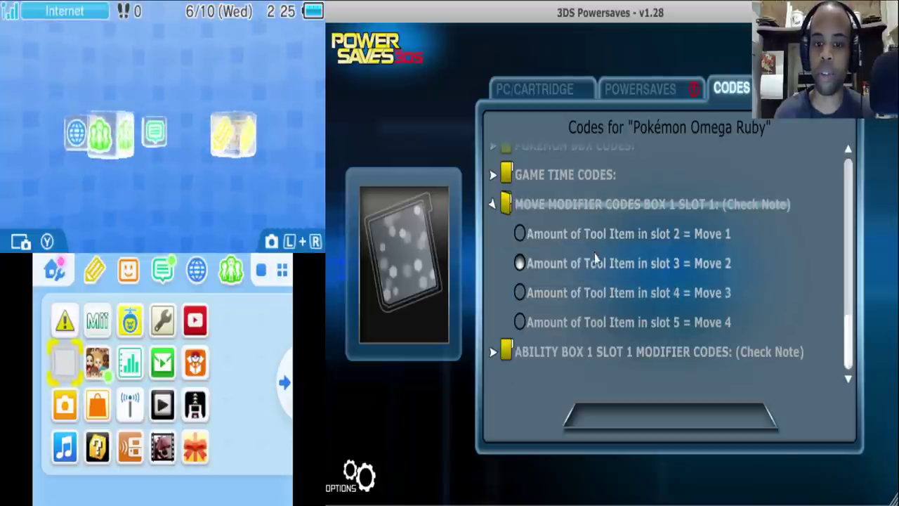
Step: Apply the code "Amount of Tool Item in slot 2 = Move 1" to the cartridge, accepting the save overwrite
{"action": "left_click", "coordinate": [657, 236]}
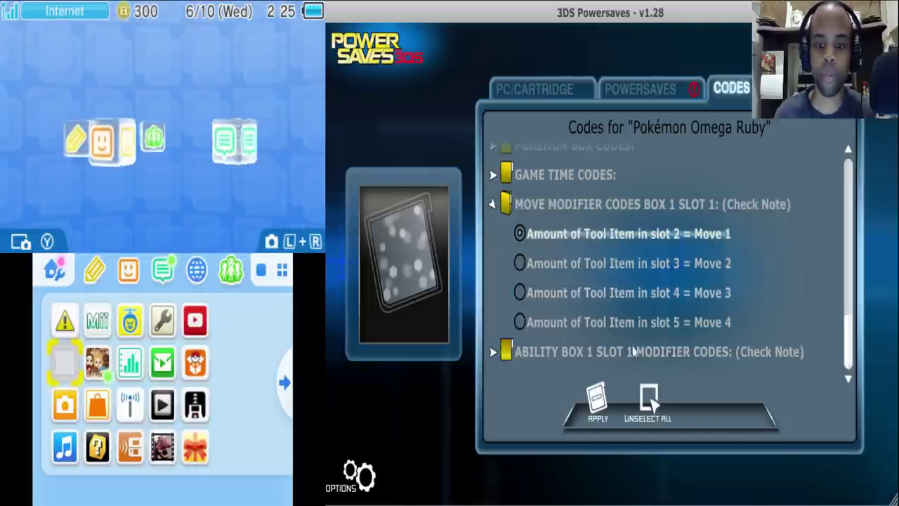
{"action": "left_click", "coordinate": [529, 272]}
{"action": "left_click", "coordinate": [555, 235]}
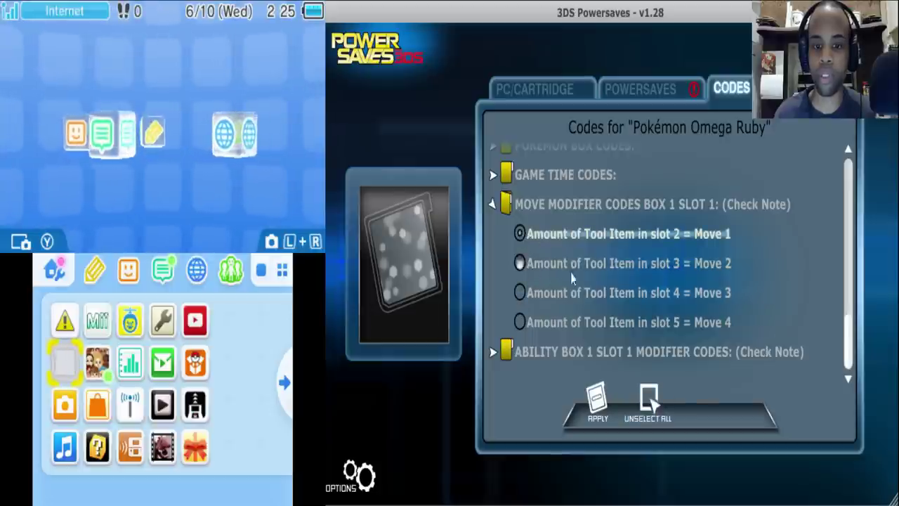
{"action": "left_click", "coordinate": [597, 416]}
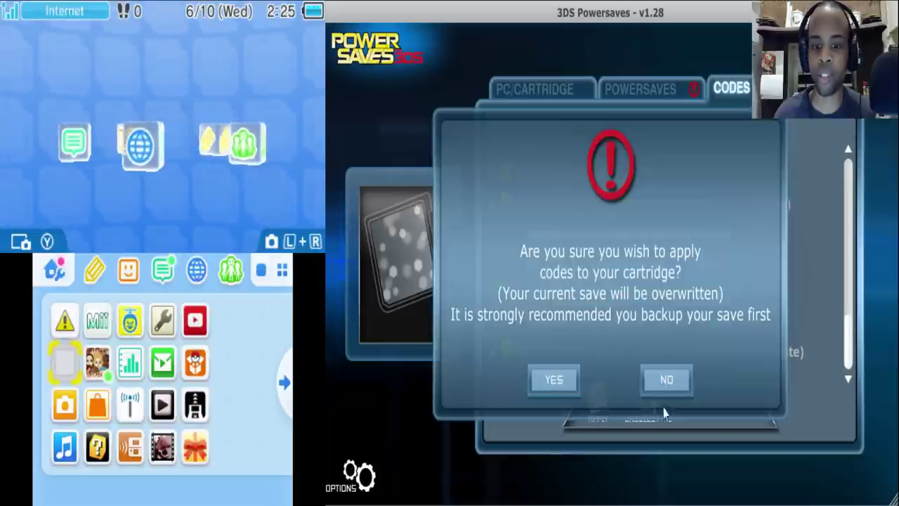
{"action": "left_click", "coordinate": [552, 378]}
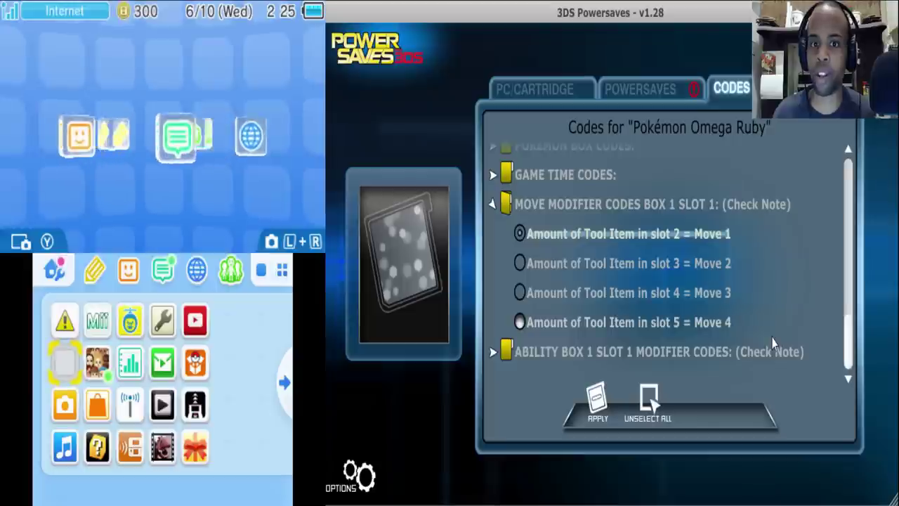
Step: Apply the code "Amount of Tool Item in slot 3 = Move 2" to the cartridge
{"action": "left_click", "coordinate": [562, 266]}
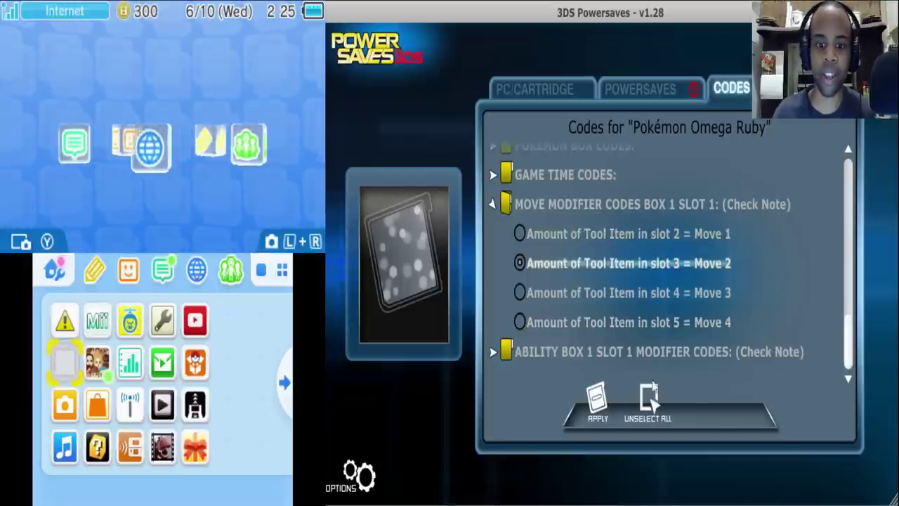
{"action": "left_click", "coordinate": [597, 400]}
{"action": "left_click", "coordinate": [547, 377]}
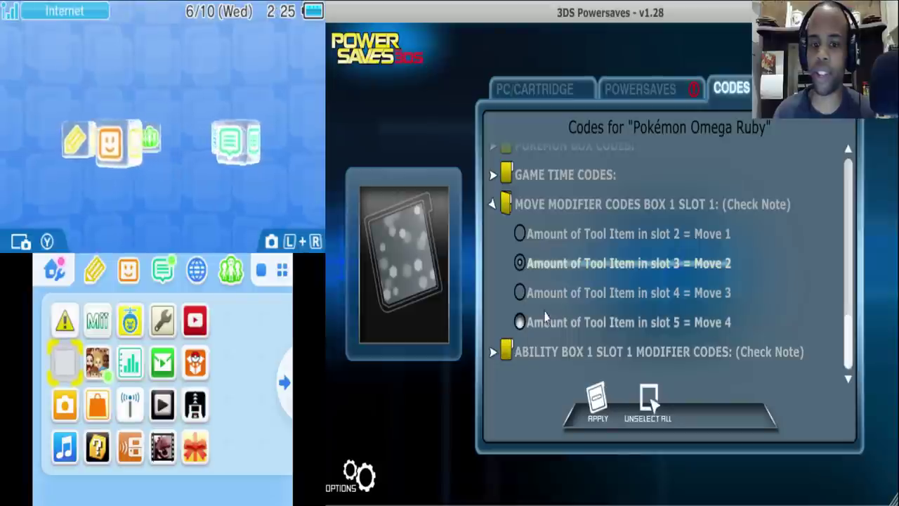
Step: Apply the code "Amount of Tool Item in slot 4 = Move 3" to the cartridge
{"action": "left_click", "coordinate": [569, 301]}
{"action": "left_click", "coordinate": [597, 402]}
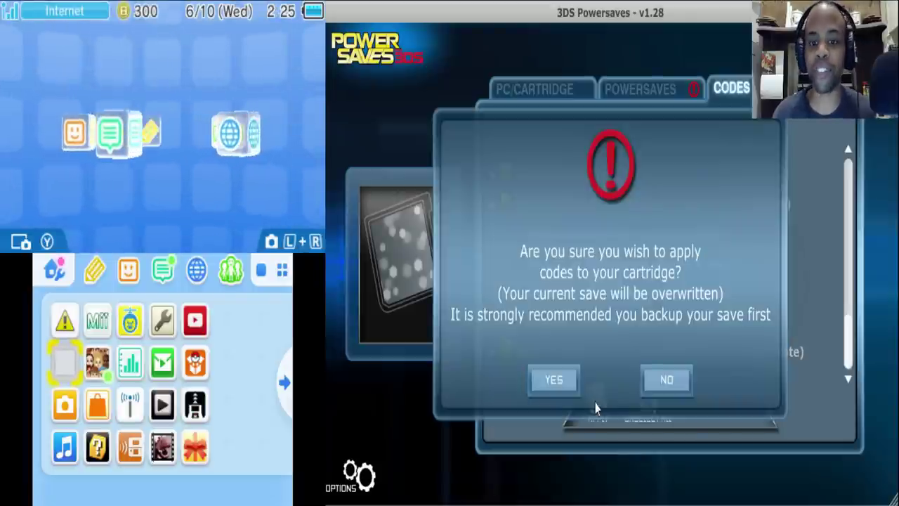
{"action": "left_click", "coordinate": [566, 379]}
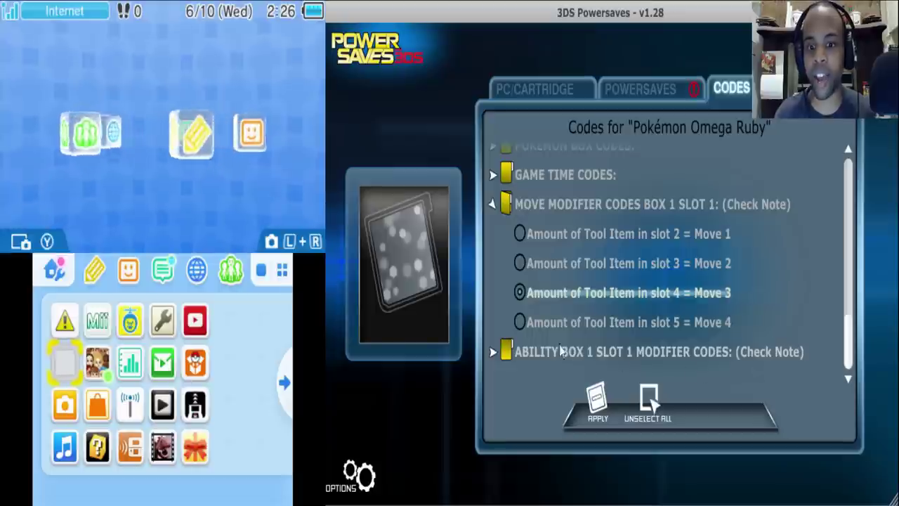
Step: Apply the code "Amount of Tool Item in slot 5 = Move 4" to the cartridge
{"action": "left_click", "coordinate": [519, 322]}
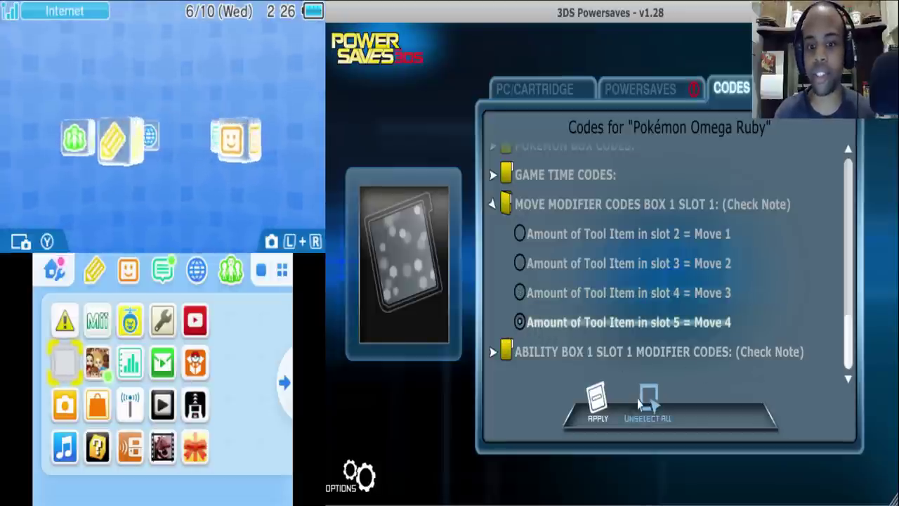
{"action": "left_click", "coordinate": [596, 400]}
{"action": "left_click", "coordinate": [554, 380]}
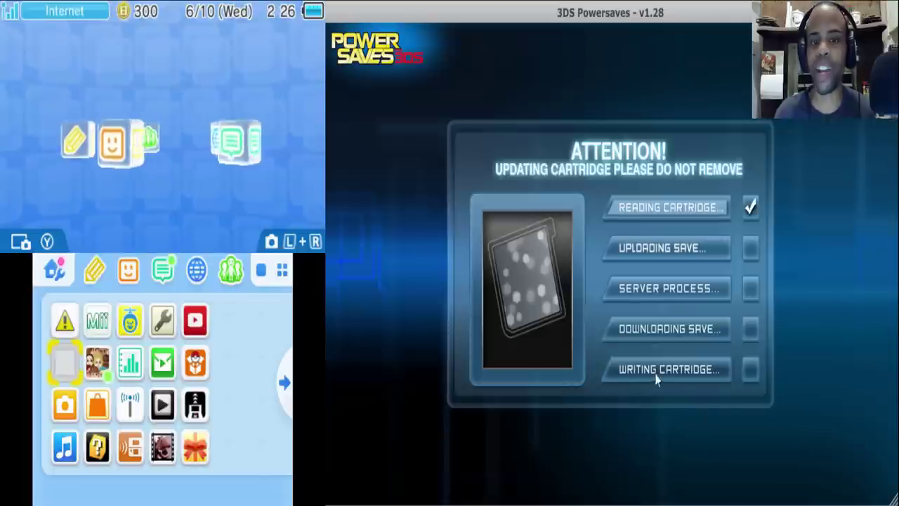